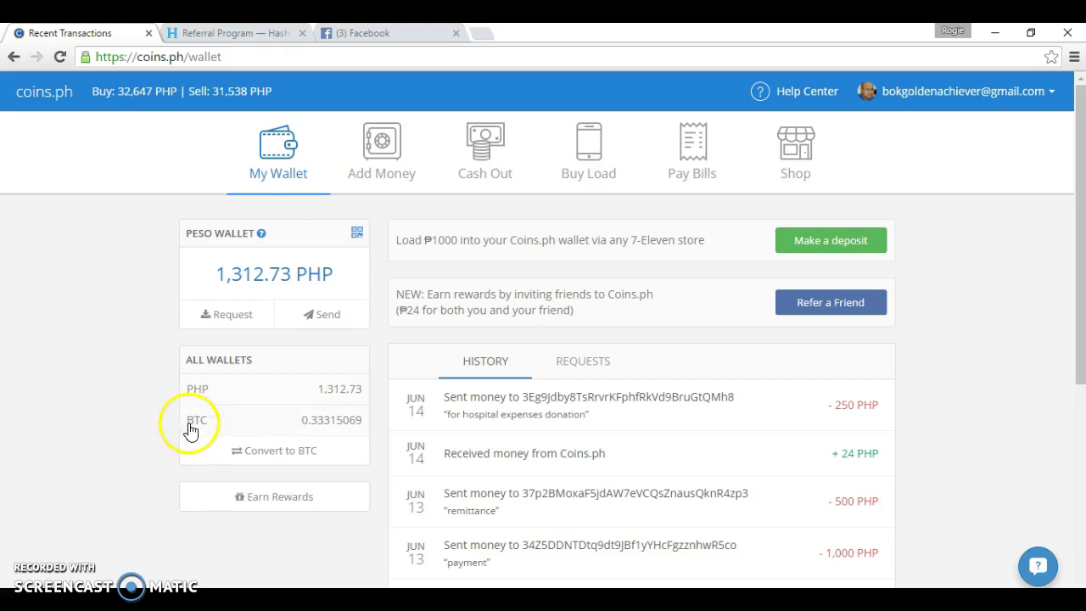
- Check the BTC wallet balance, then switch to the HashOcean referral page showing 17 invited users
left_click(201, 419)
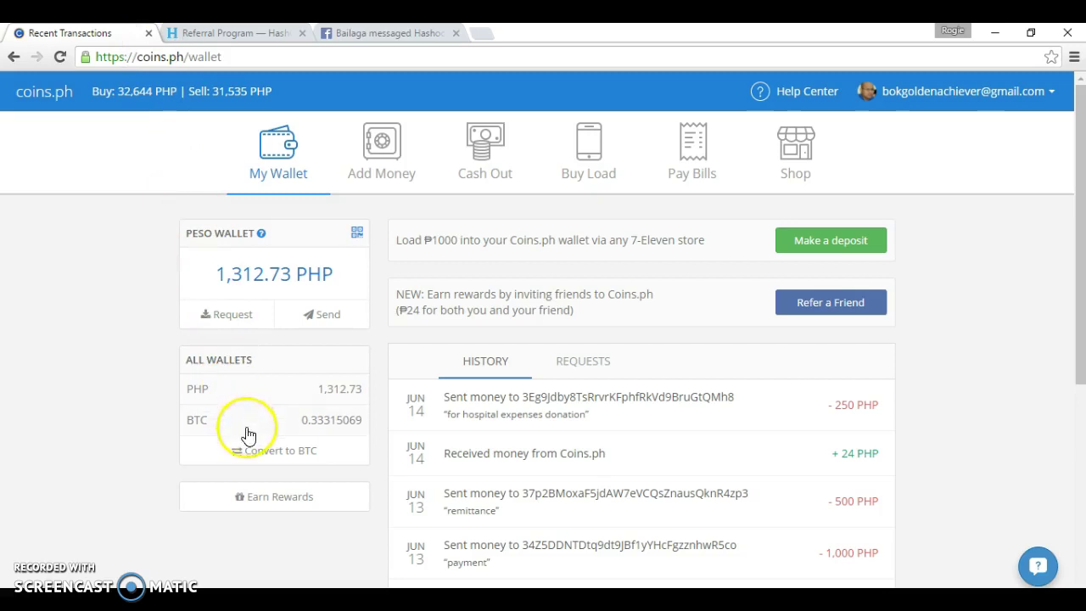
left_click(214, 36)
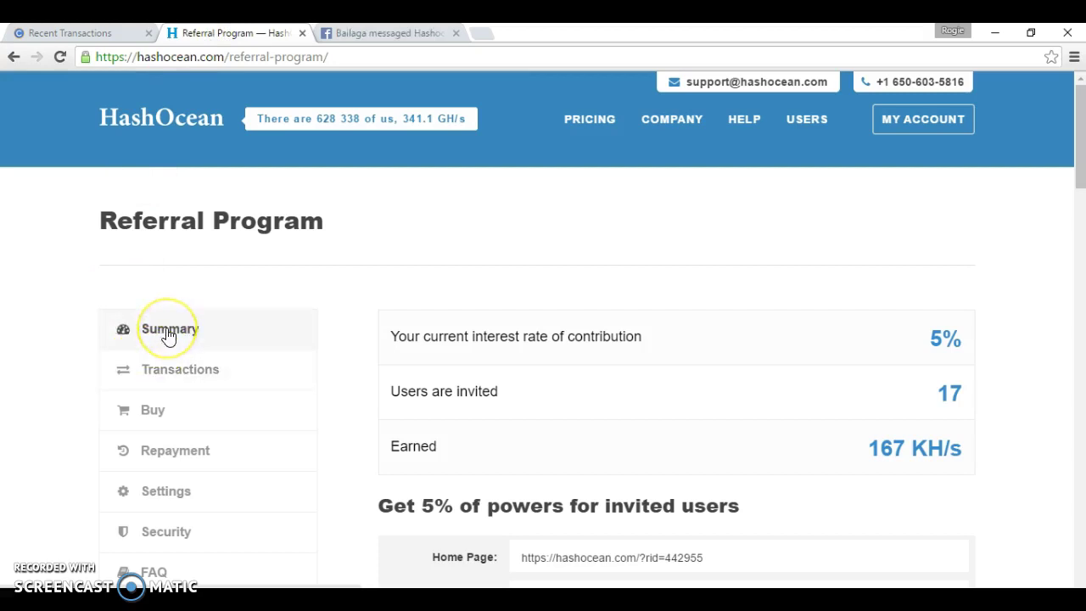
- Browse HashOcean's daily profit and BTC payout history, then return to the Coins.ph wallet
left_click(169, 367)
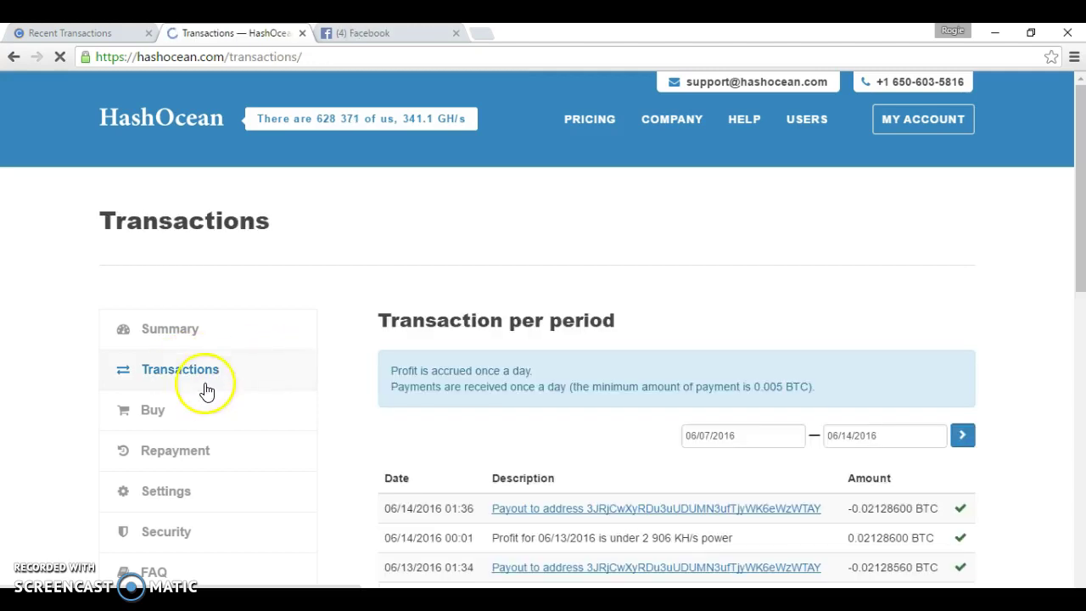
scroll(571, 348, "down", 3)
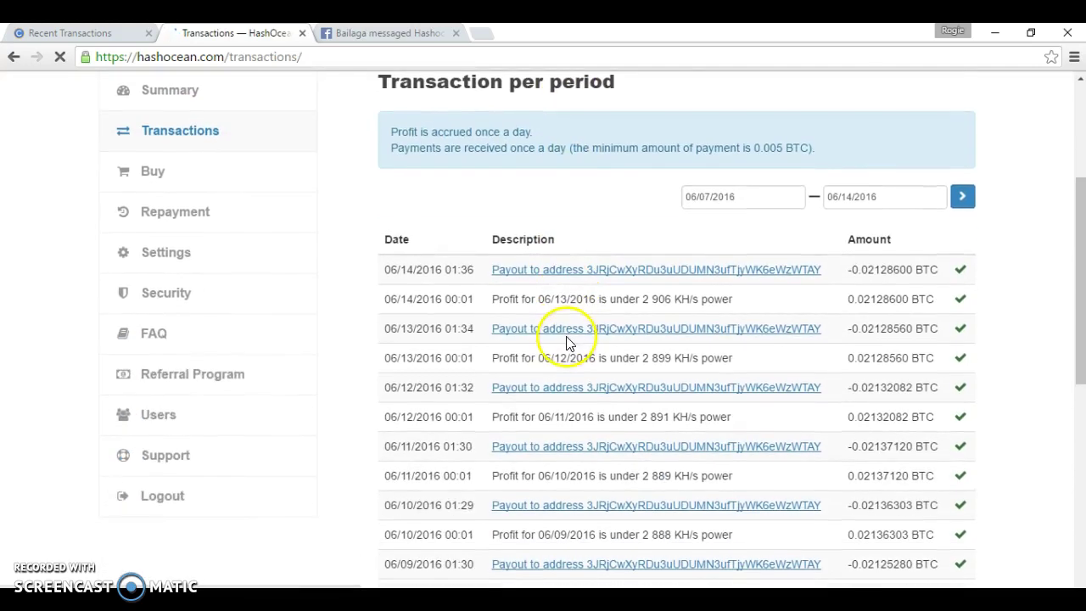
scroll(689, 387, "down", 3)
scroll(698, 412, "up", 2)
scroll(699, 422, "down", 1)
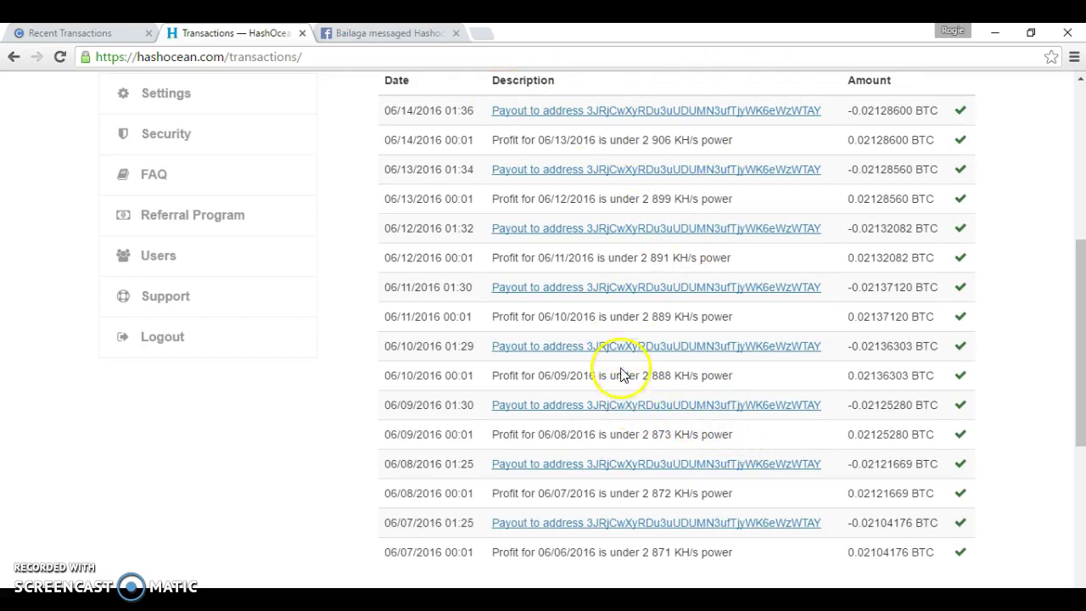
left_click(64, 33)
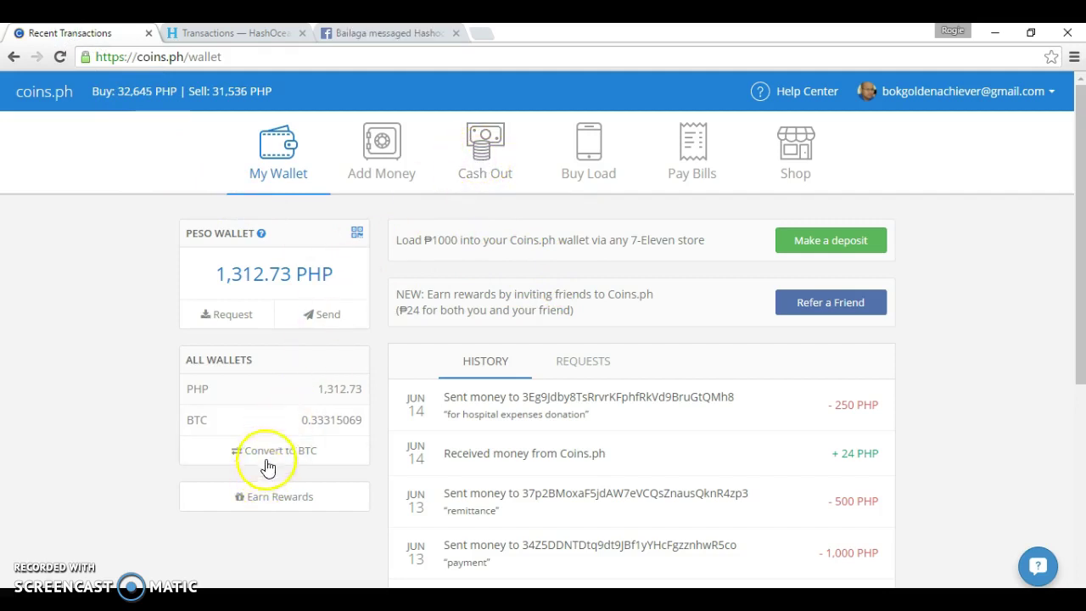
- Preview converting 0.025 BTC to 788.4 PHP, cancel it, and go to Cash Out
left_click(201, 419)
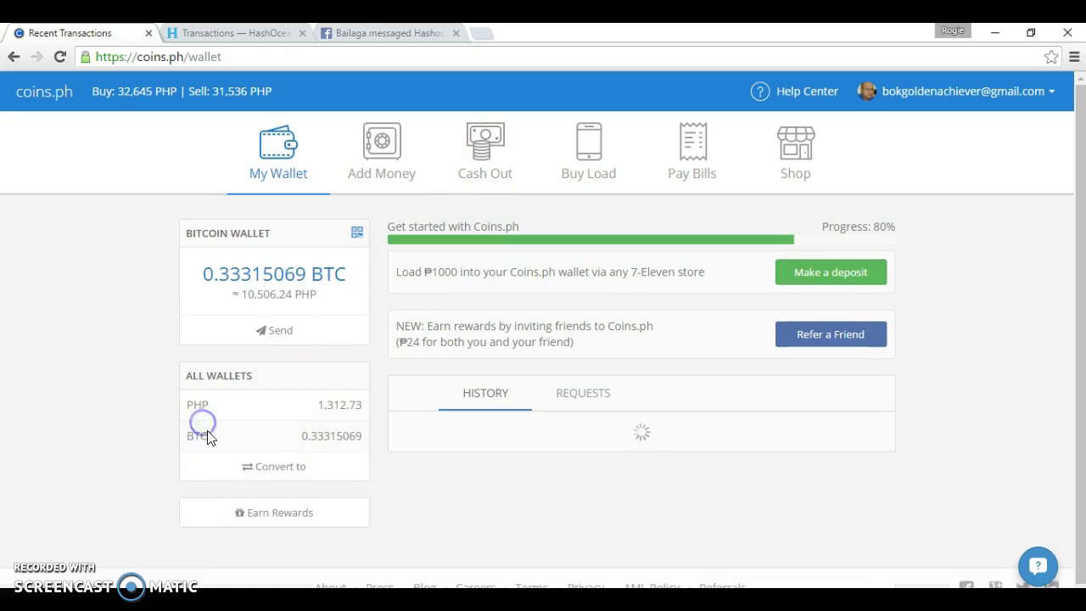
left_click(263, 467)
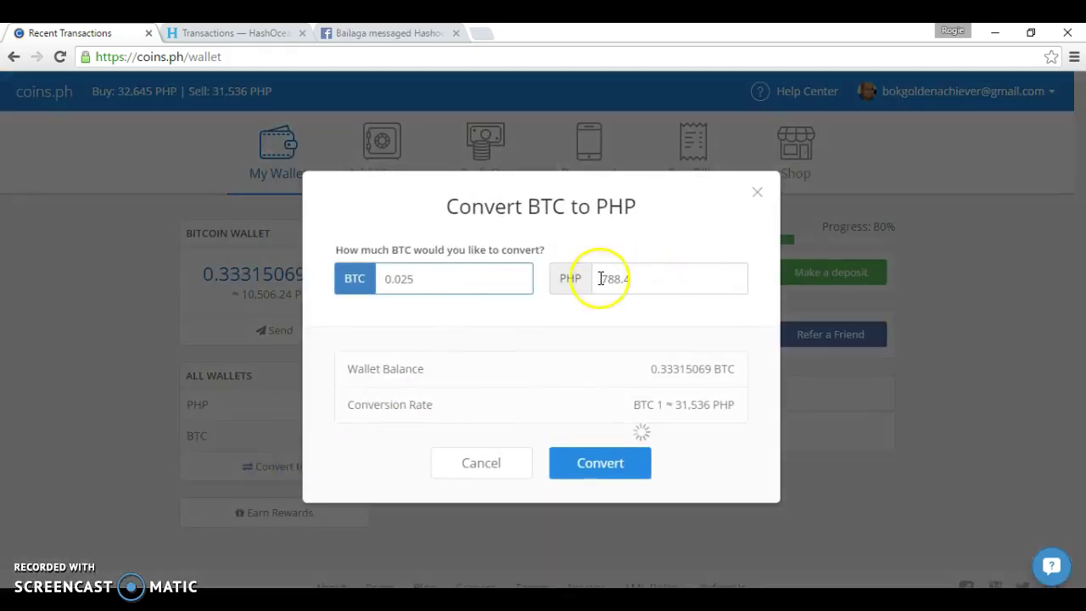
left_click(475, 465)
left_click(484, 158)
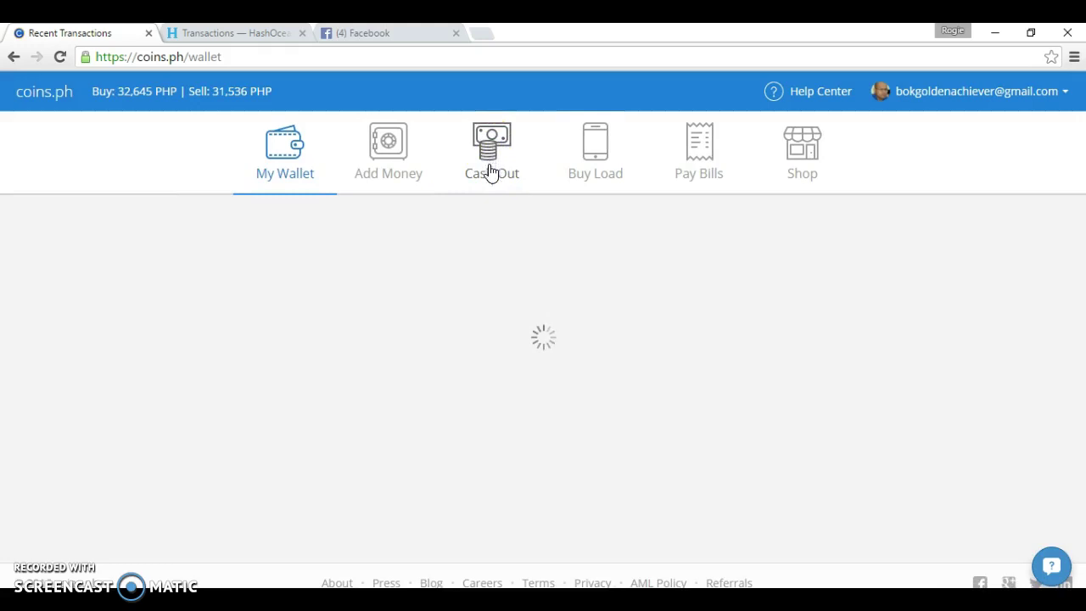
left_click(397, 384)
- Select Bank cash-out with BDO as the payout bank and advance to the Amount step
left_click(402, 376)
scroll(402, 377, "down", 3)
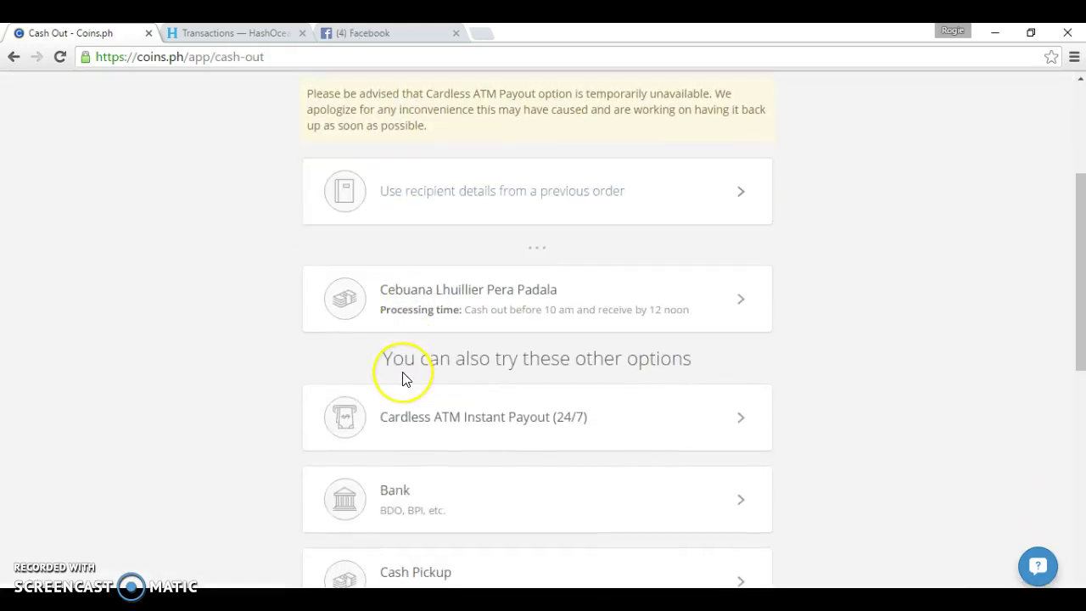
scroll(404, 378, "down", 2)
left_click(405, 338)
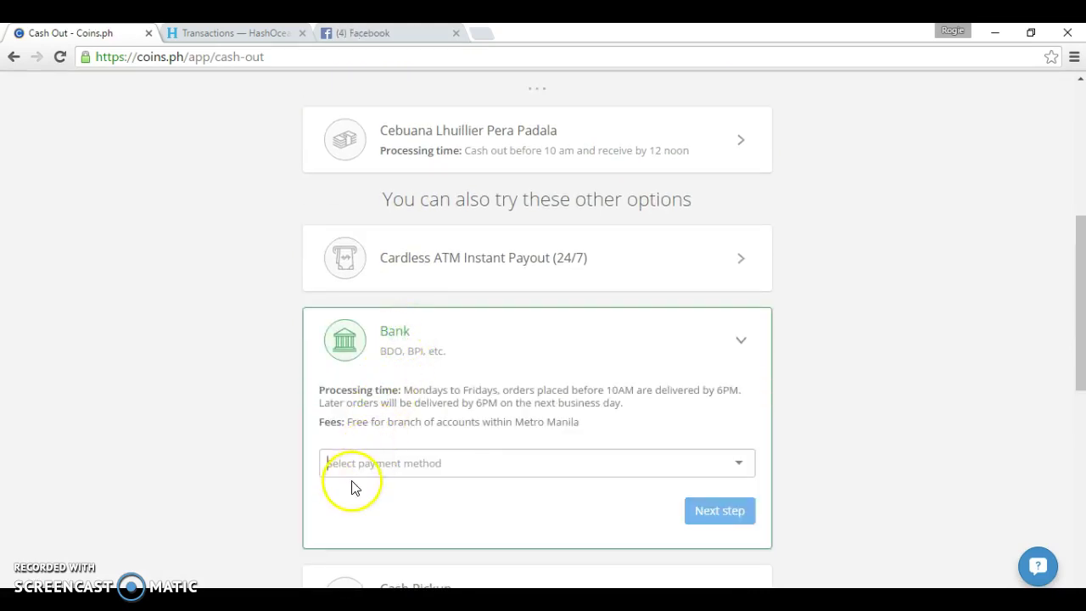
left_click(738, 463)
scroll(585, 484, "down", 1)
scroll(579, 484, "up", 1)
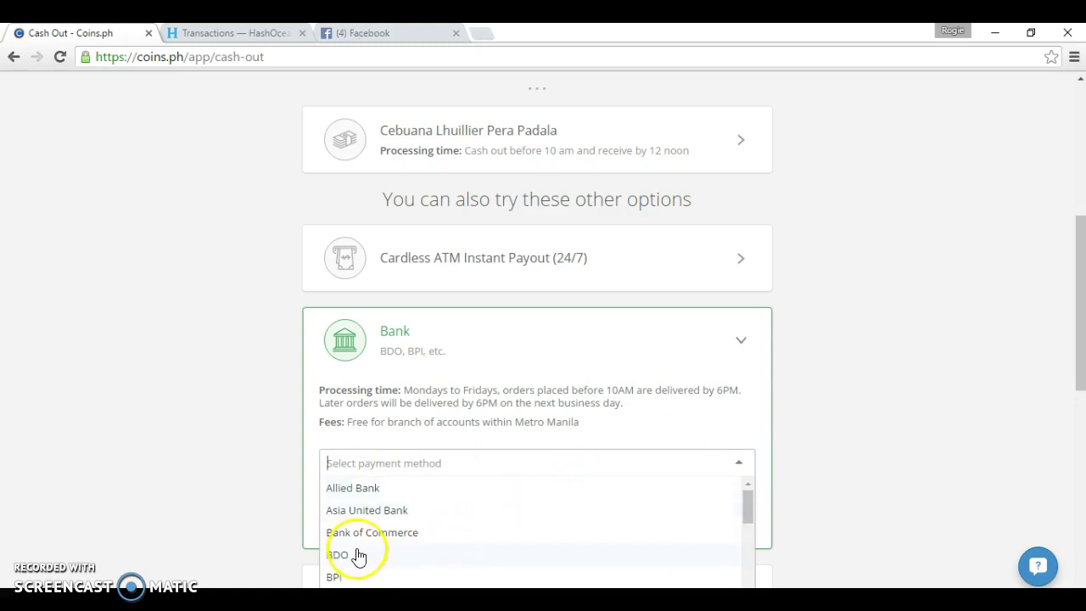
left_click(333, 556)
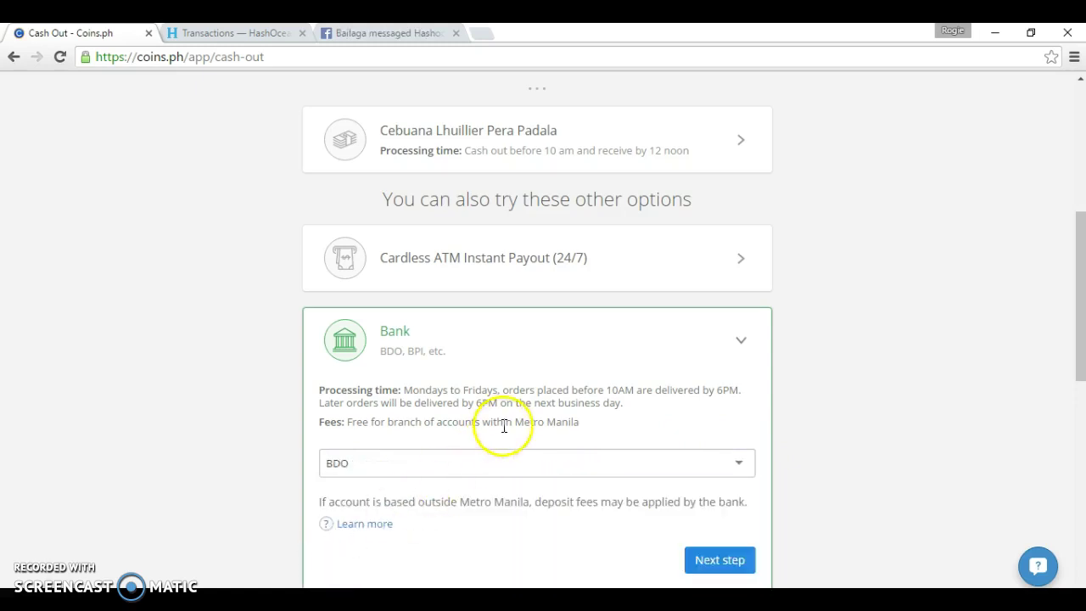
scroll(504, 427, "down", 2)
left_click(719, 403)
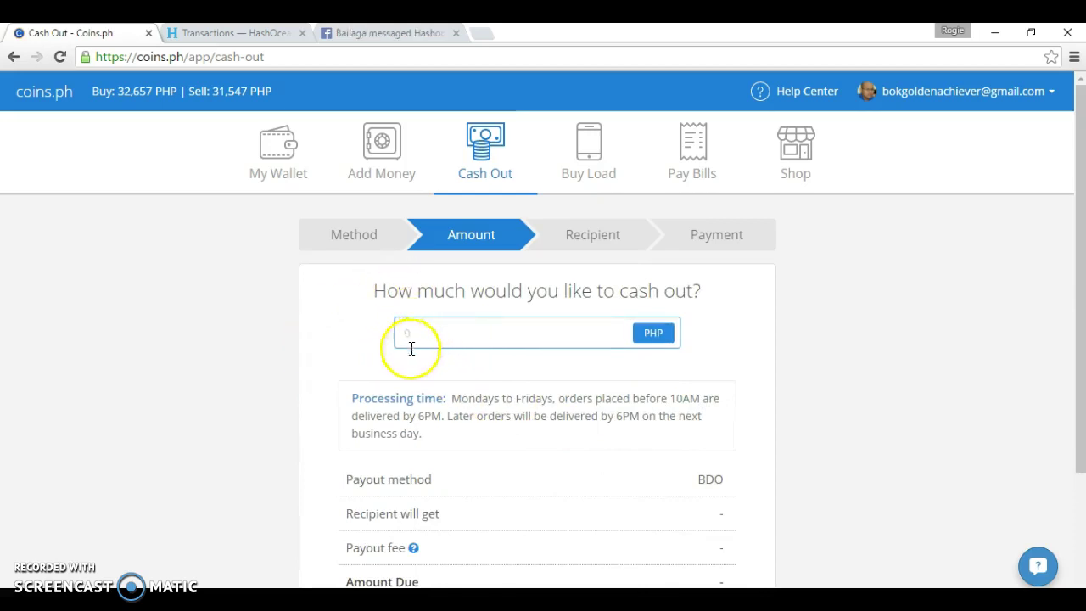
- Enter a 10,000 PHP cash-out amount (about 0.317 BTC) and proceed to recipient details
scroll(357, 355, "down", 1)
scroll(357, 352, "down", 1)
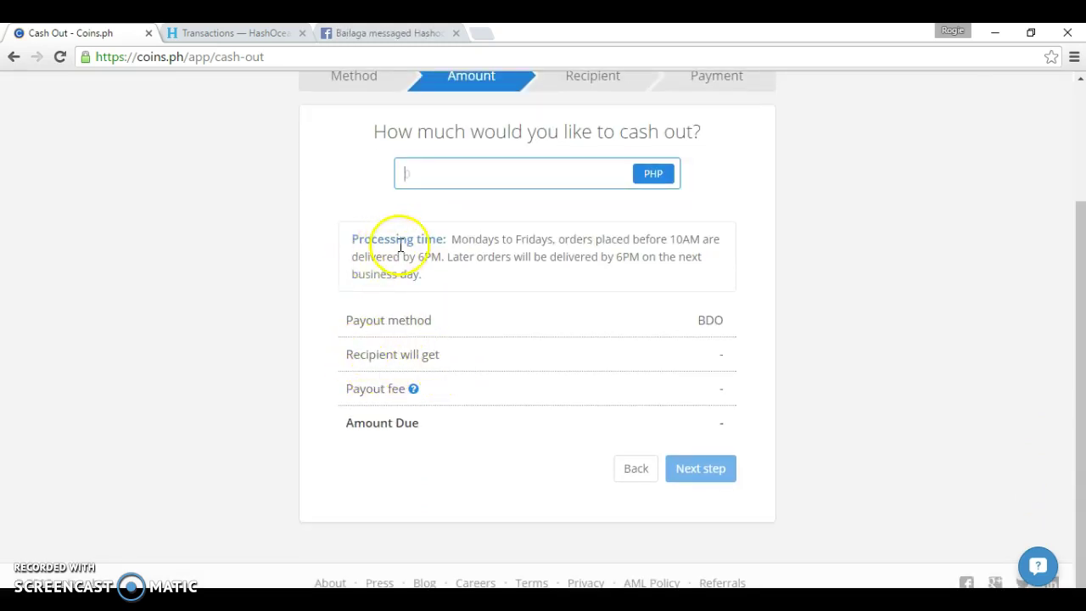
scroll(365, 267, "up", 1)
scroll(365, 265, "down", 1)
scroll(366, 266, "up", 1)
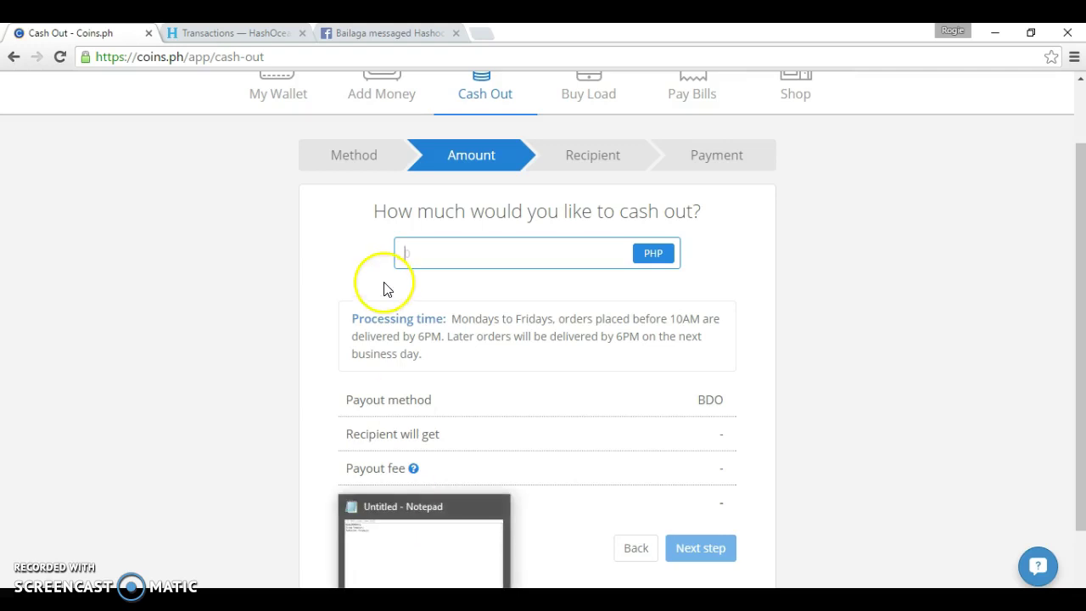
type("10")
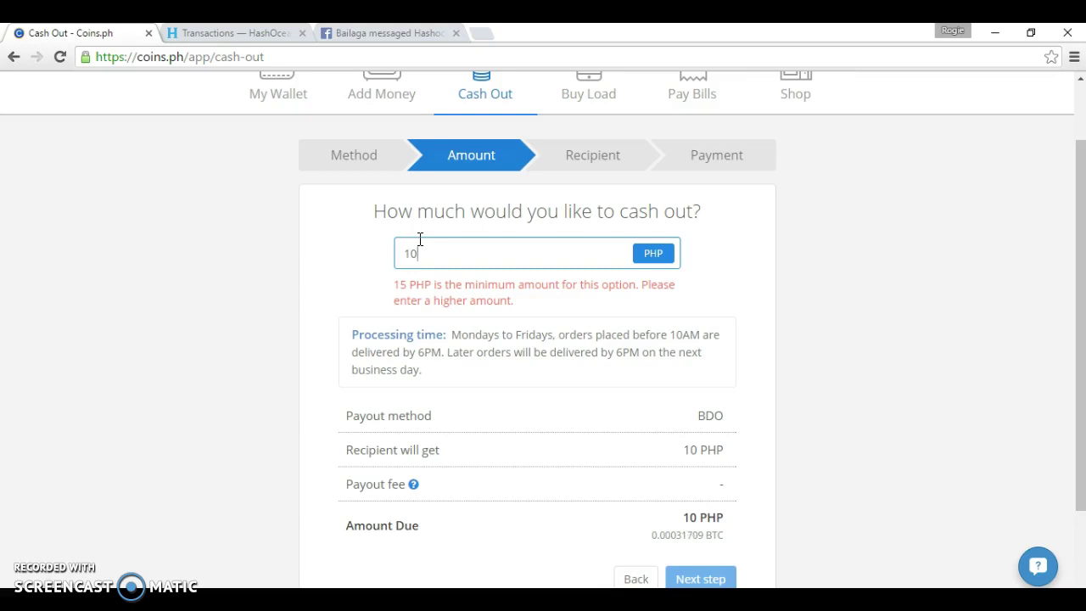
type("00")
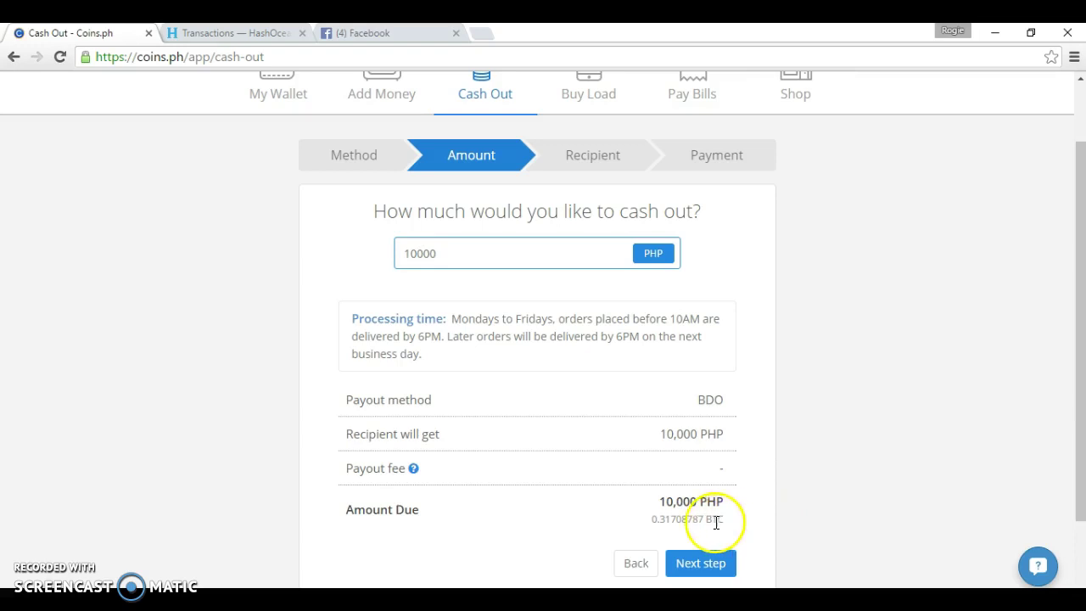
scroll(631, 509, "down", 1)
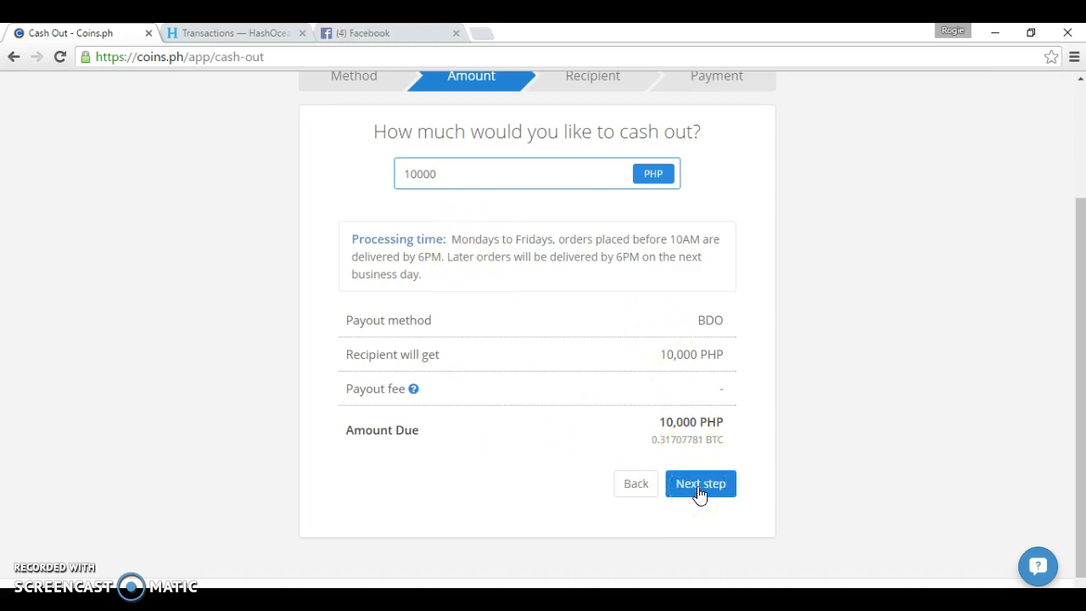
left_click(699, 486)
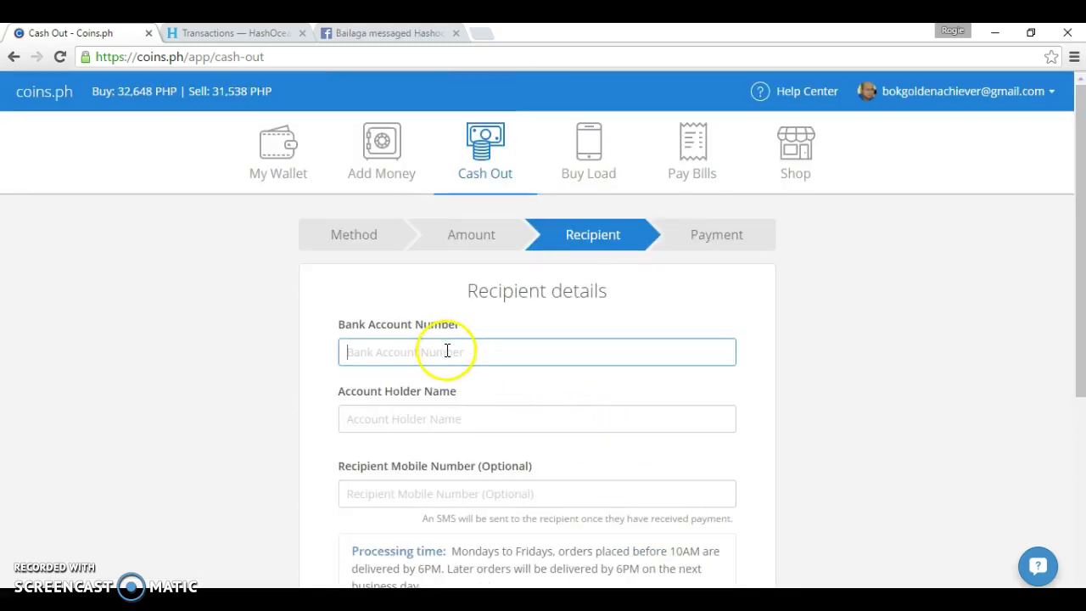
- Copy the bank account number from the notes and paste it into Bank Account Number
left_click(410, 585)
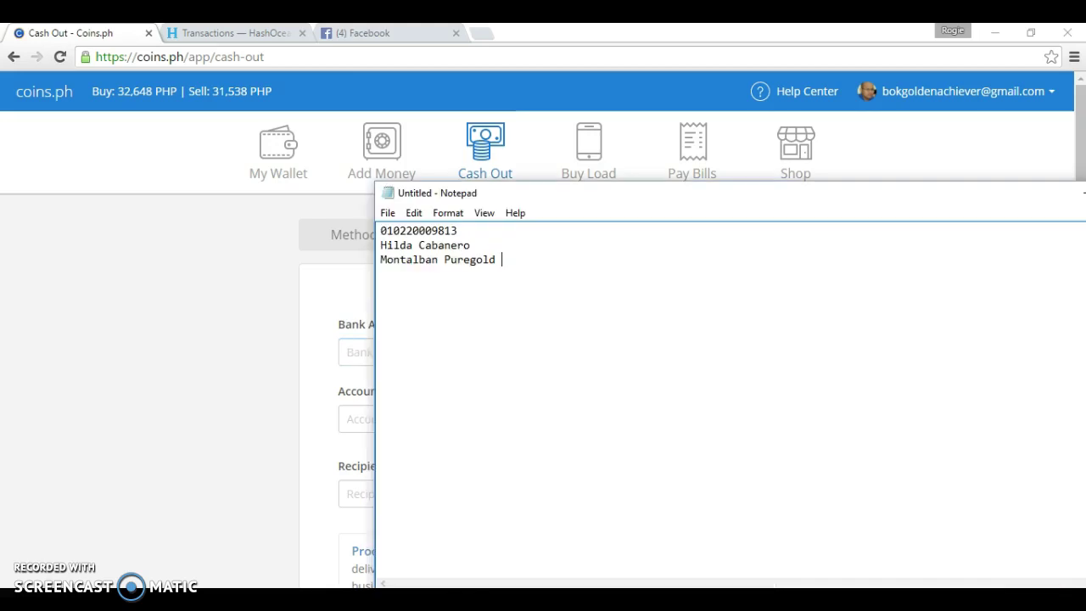
left_click_drag(459, 230, 368, 230)
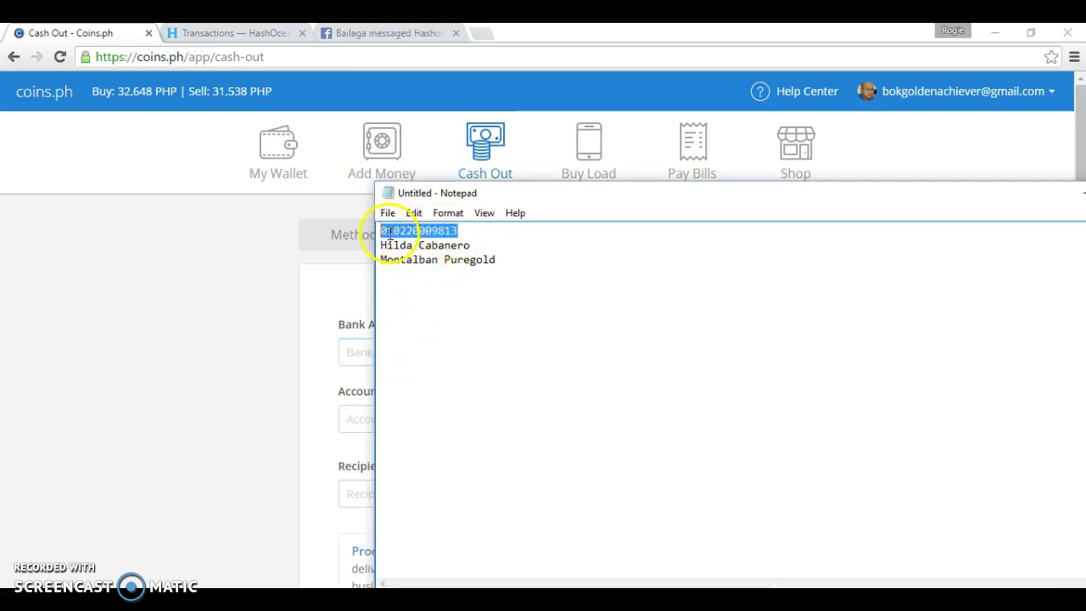
right_click(391, 240)
left_click(231, 285)
left_click(128, 268)
left_click(463, 354)
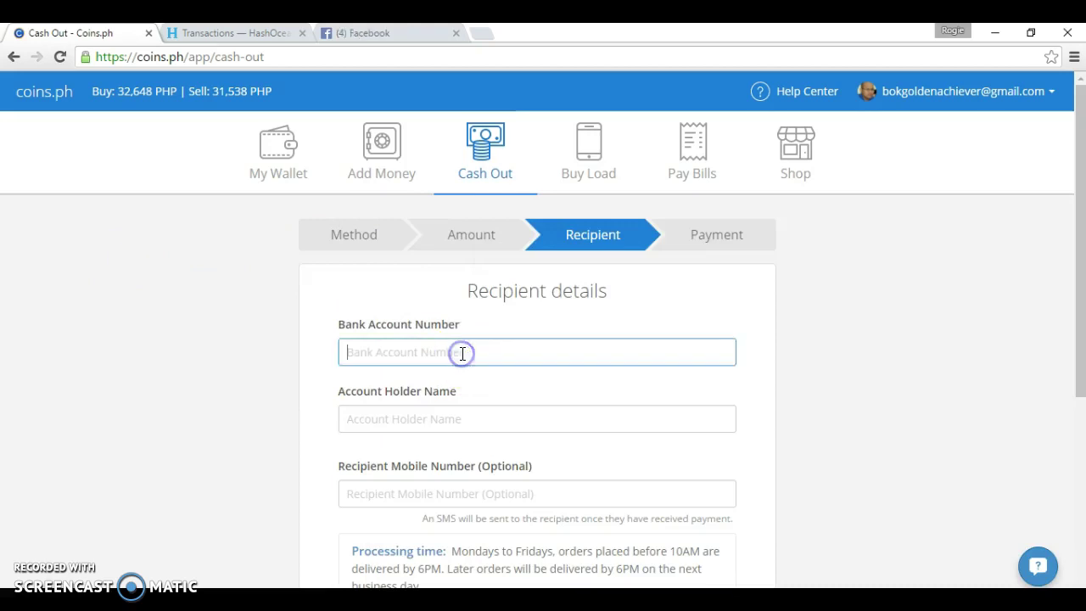
key("ctrl+v")
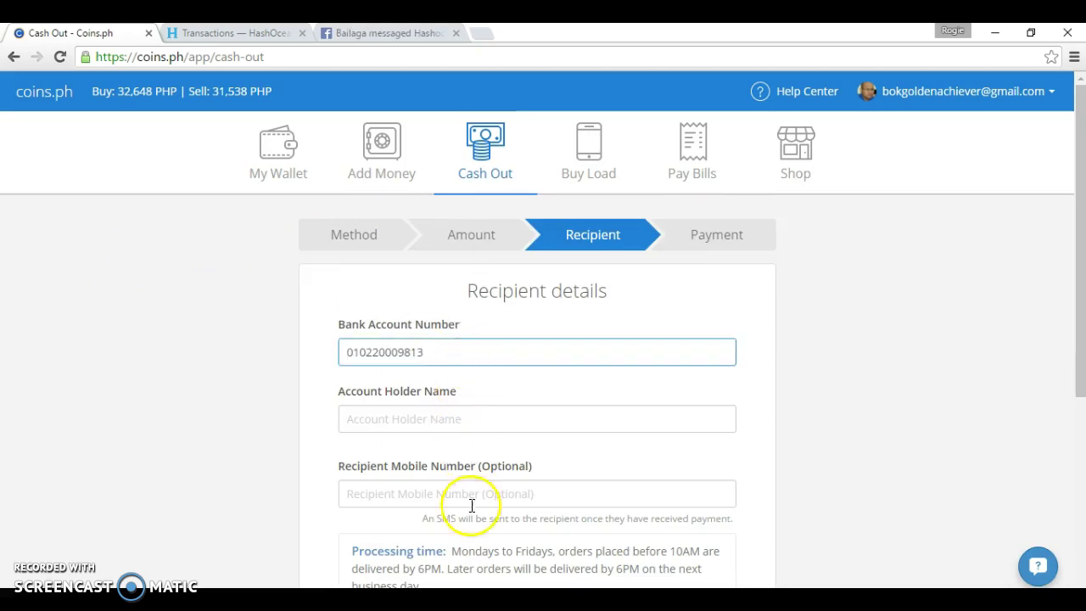
- Copy the account holder's full name from the notes into Account Holder Name
key("alt+Tab")
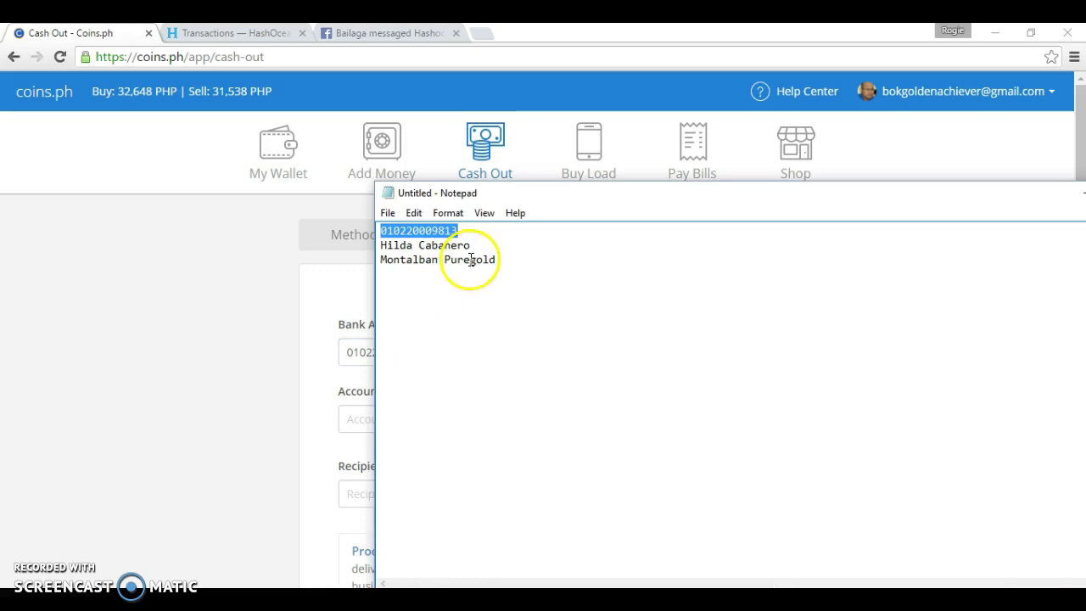
double_click(431, 247)
left_click_drag(431, 247, 379, 244)
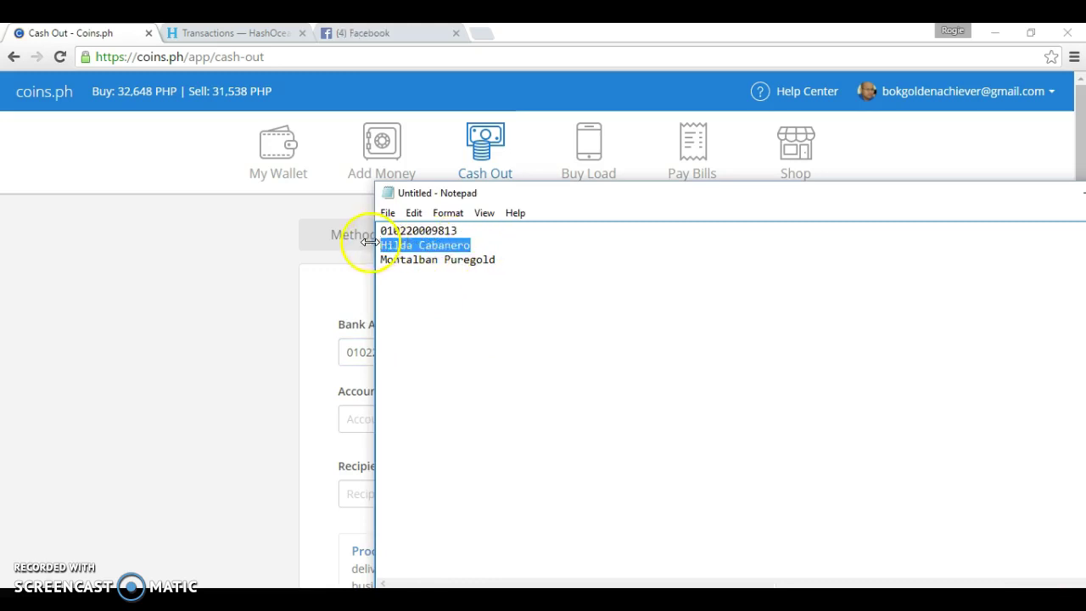
left_click(197, 325)
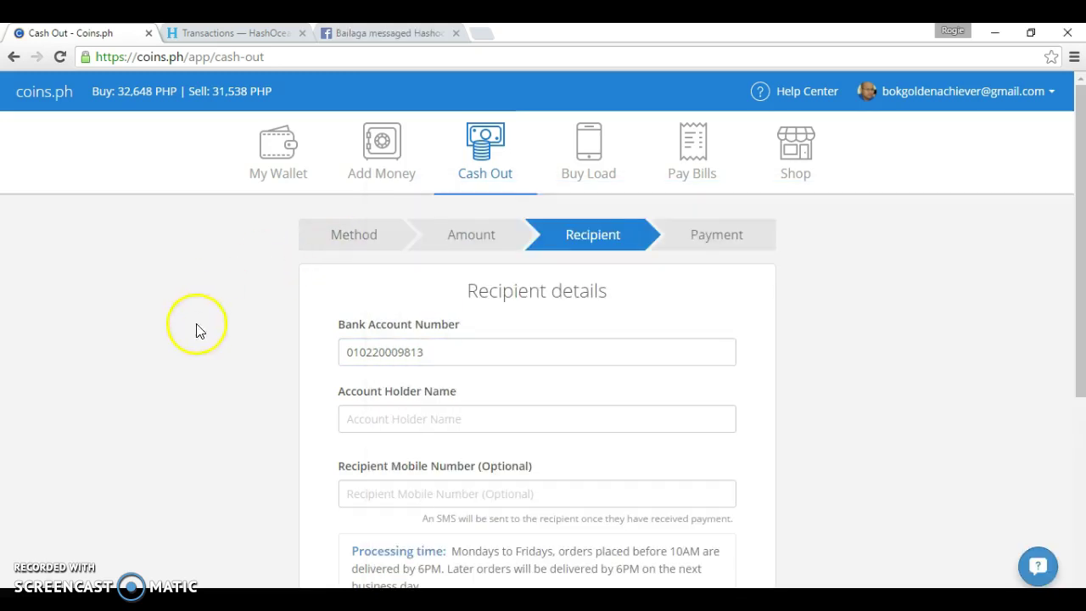
left_click(398, 420)
key("ctrl+v")
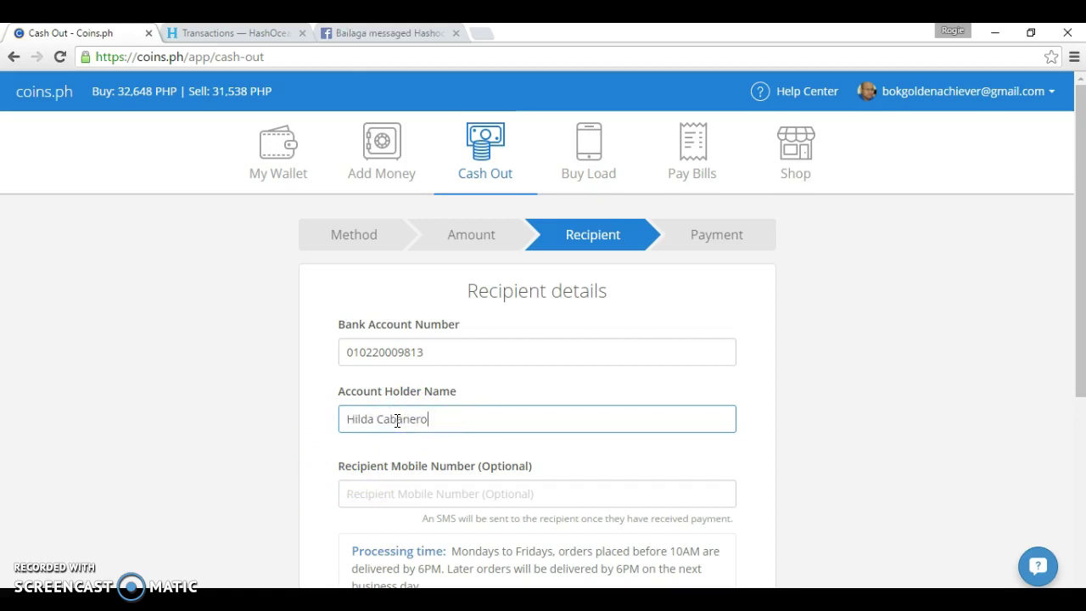
- Select the third line of the notes, then focus the recipient mobile number field
key("alt+Tab")
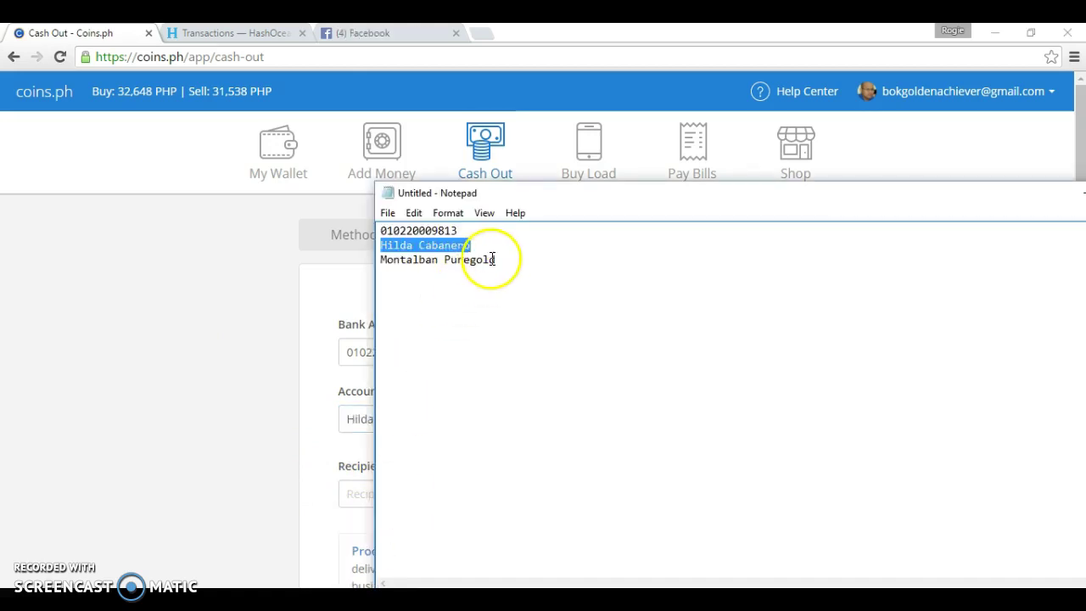
left_click_drag(499, 260, 348, 260)
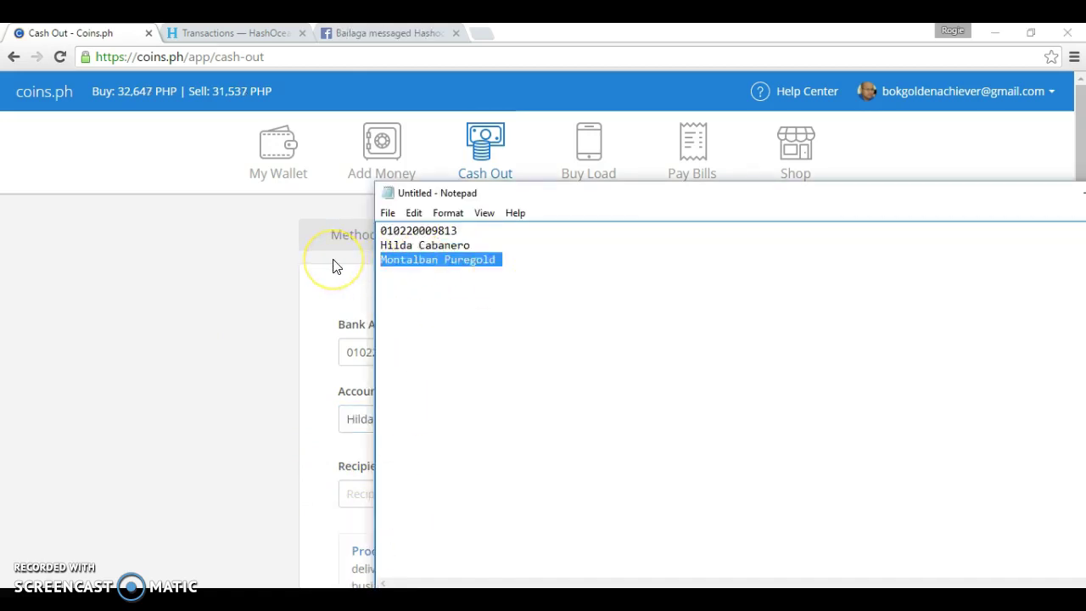
left_click(219, 268)
left_click(217, 297)
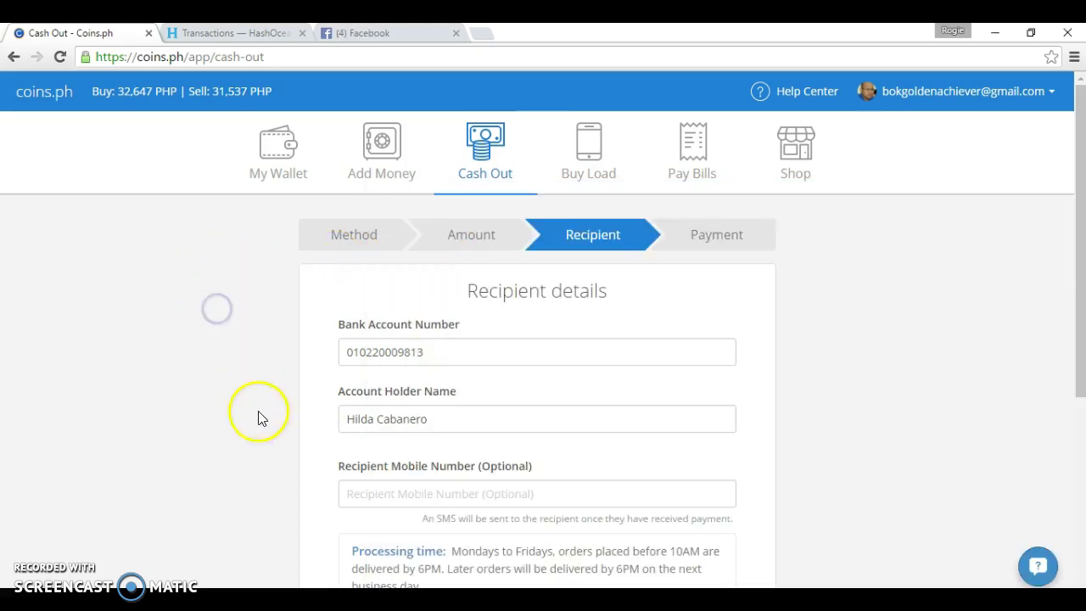
scroll(309, 461, "down", 1)
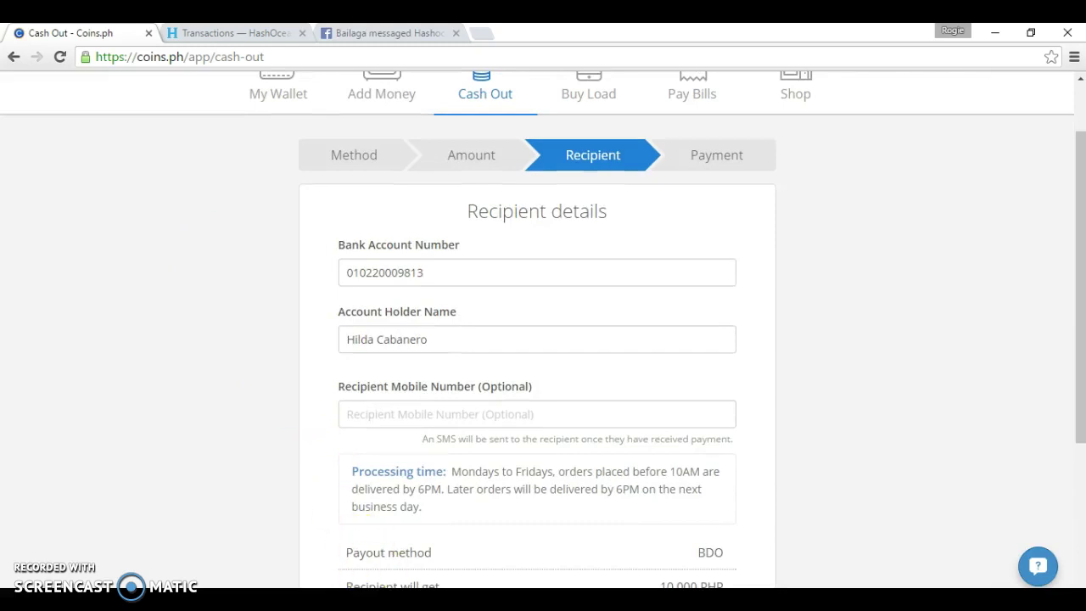
mouse_move(424, 601)
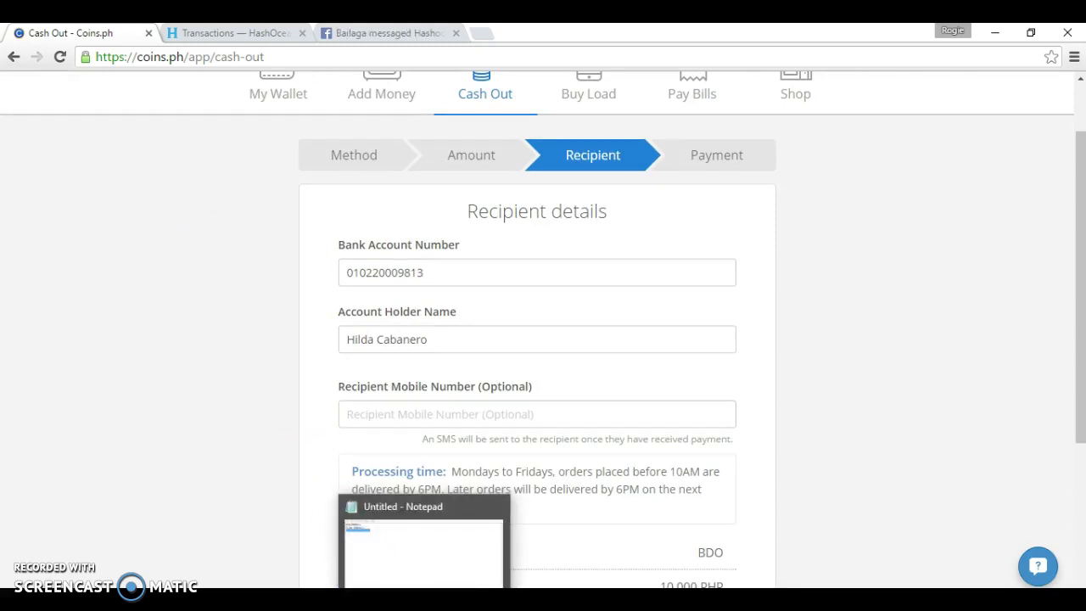
left_click(430, 572)
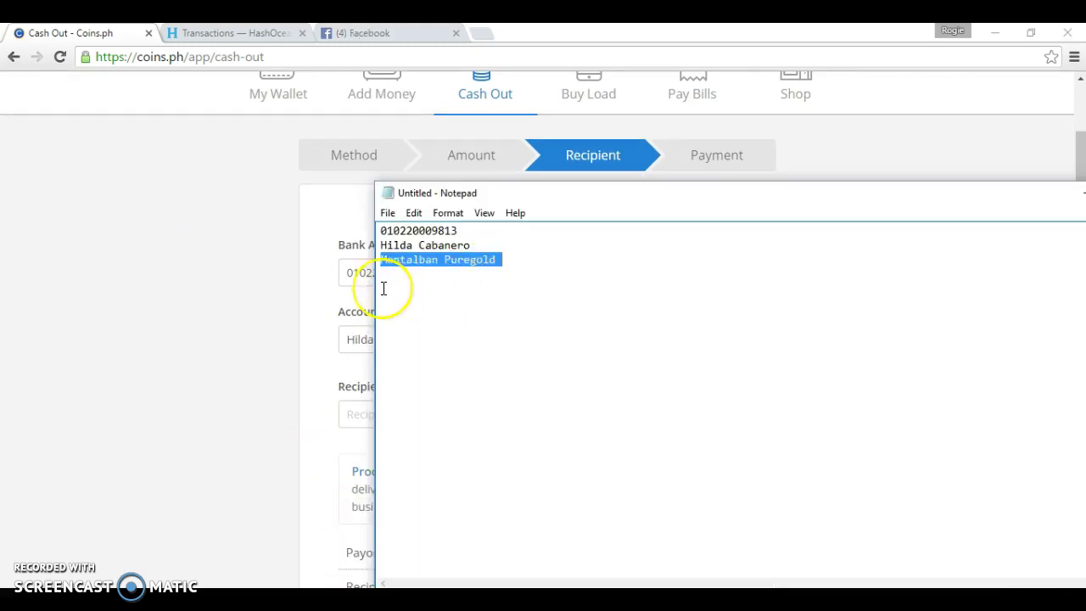
left_click(177, 239)
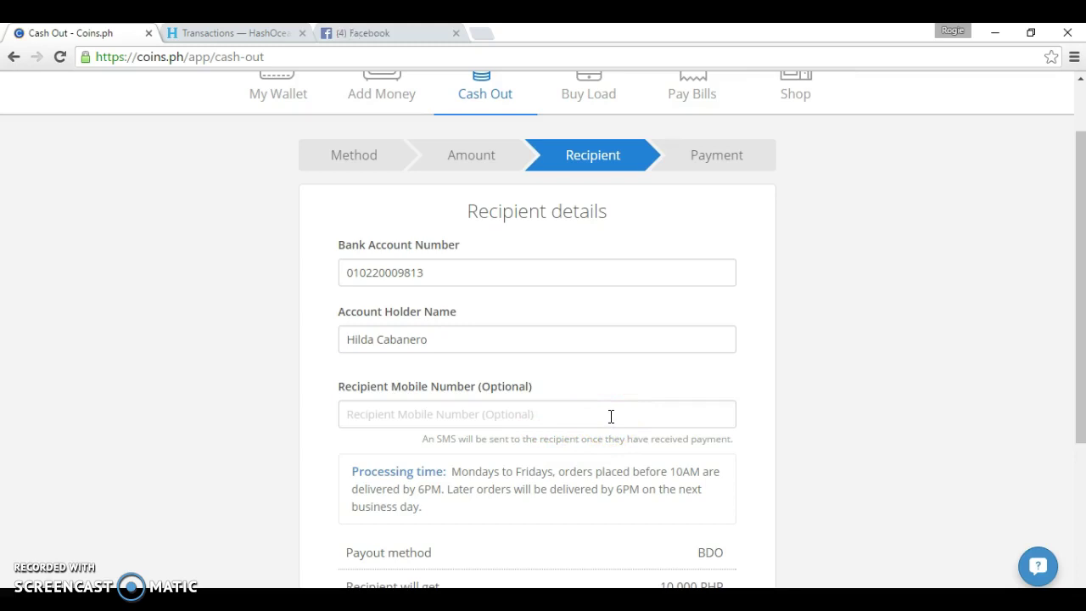
scroll(611, 416, "down", 2)
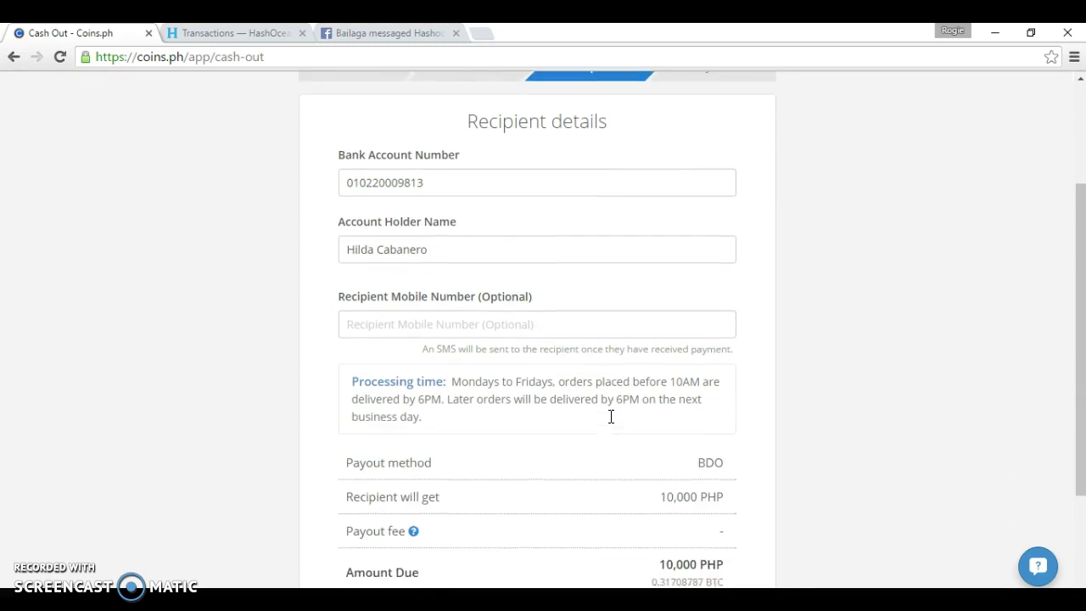
scroll(611, 425, "up", 2)
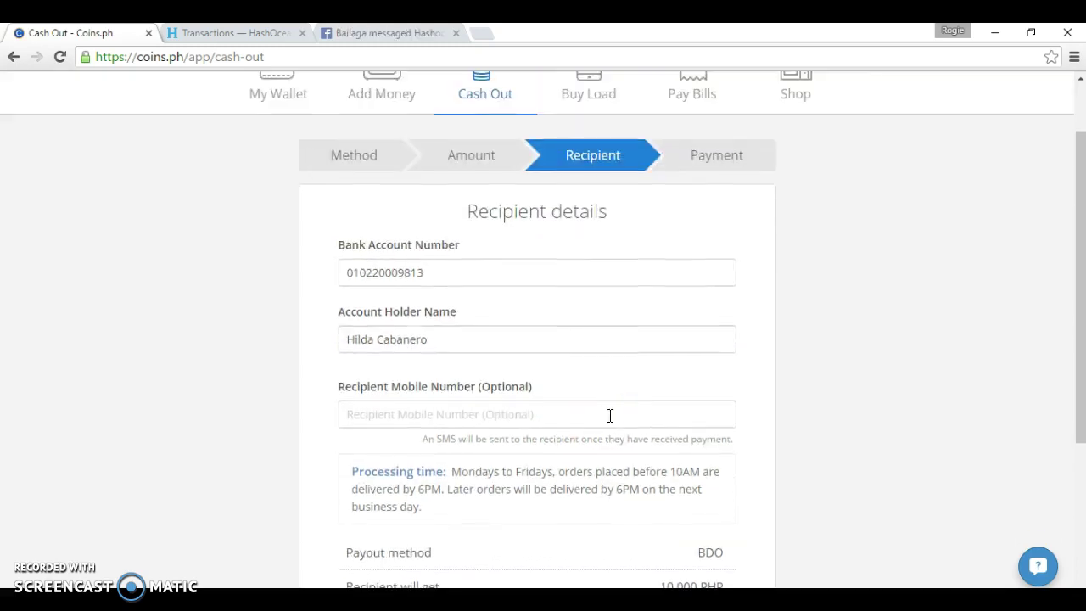
left_click(476, 414)
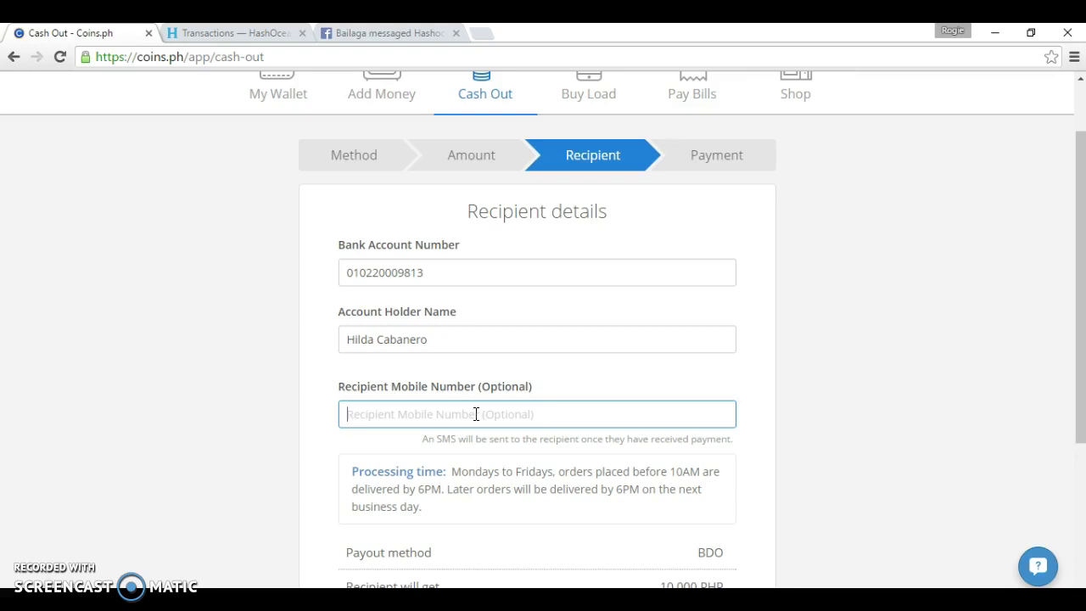
type("0")
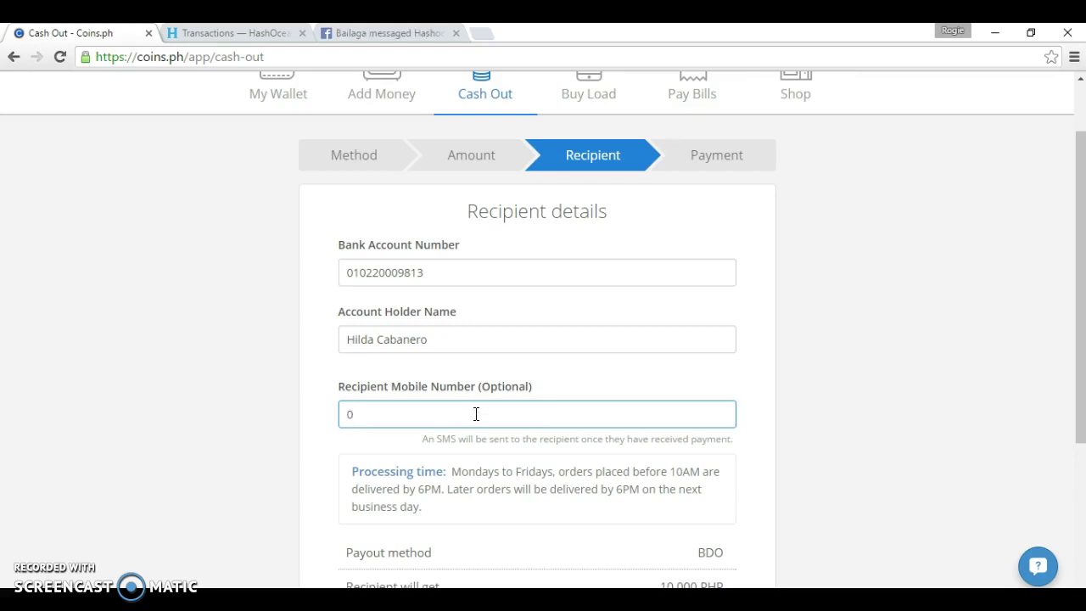
type("9")
type("30")
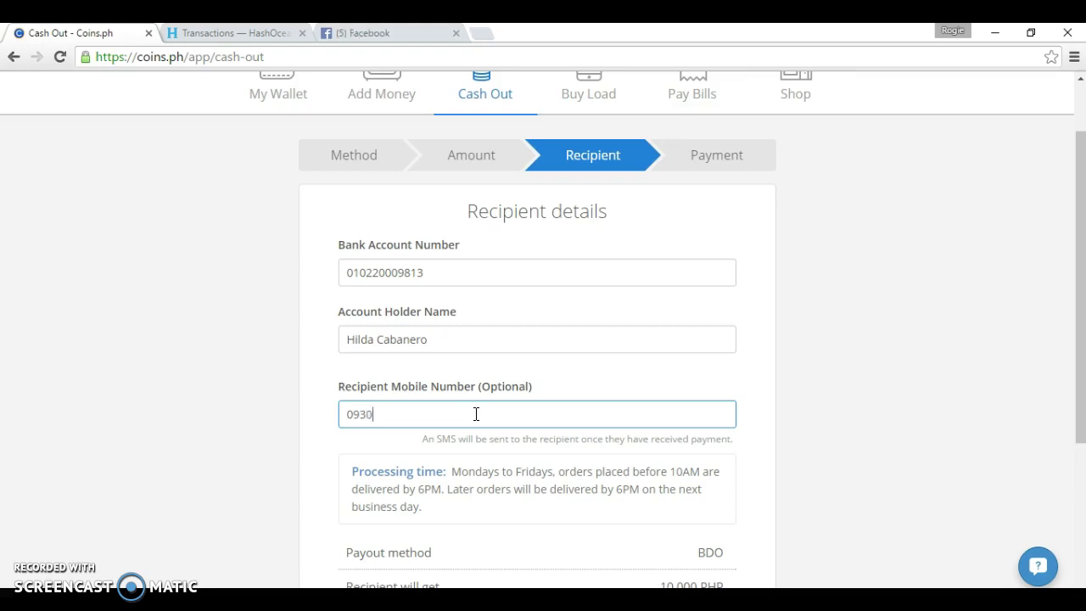
type("27")
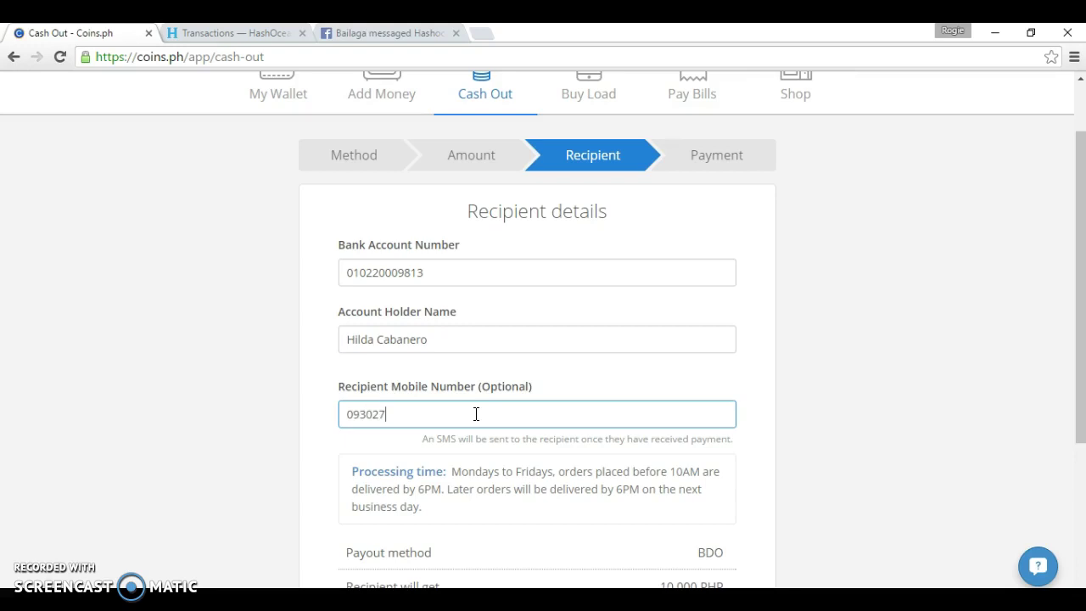
type("4")
key("BackSpace")
key("BackSpace")
key("BackSpace")
key("BackSpace")
key("BackSpace")
key("BackSpace")
key("BackSpace")
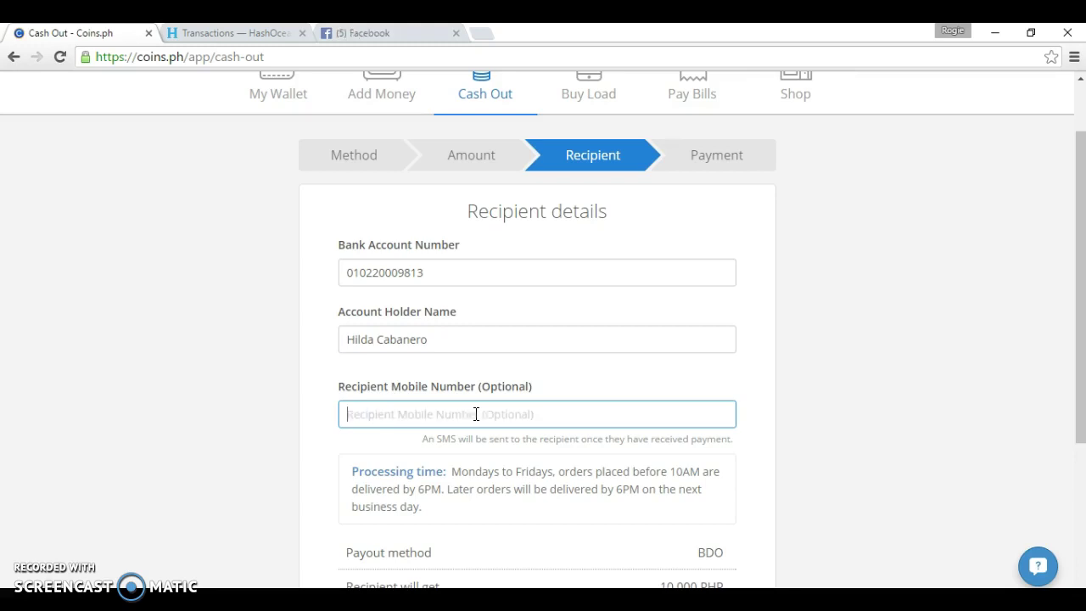
type("0")
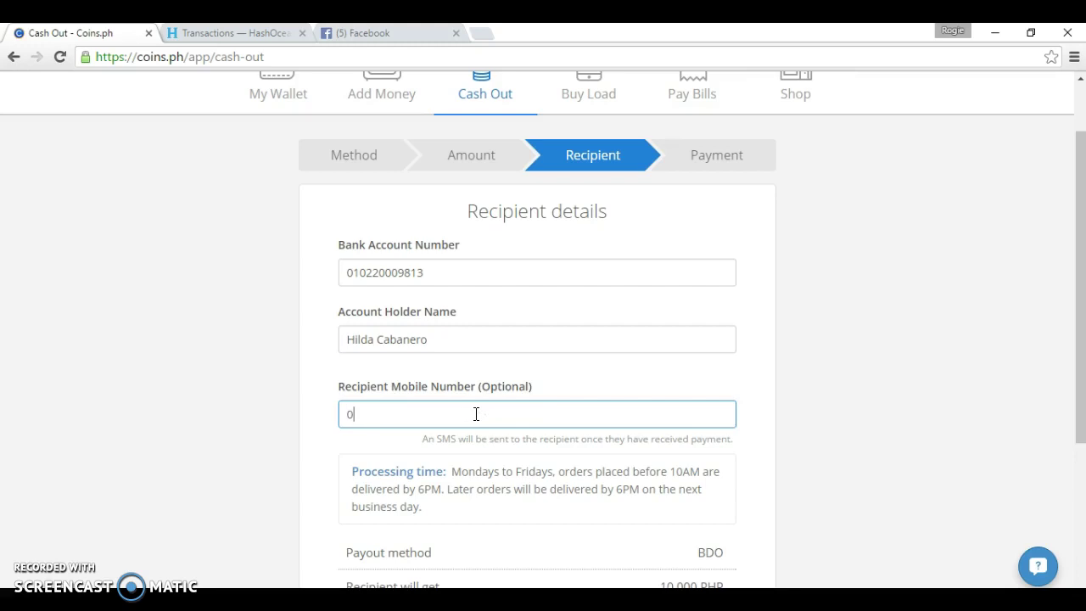
type("266")
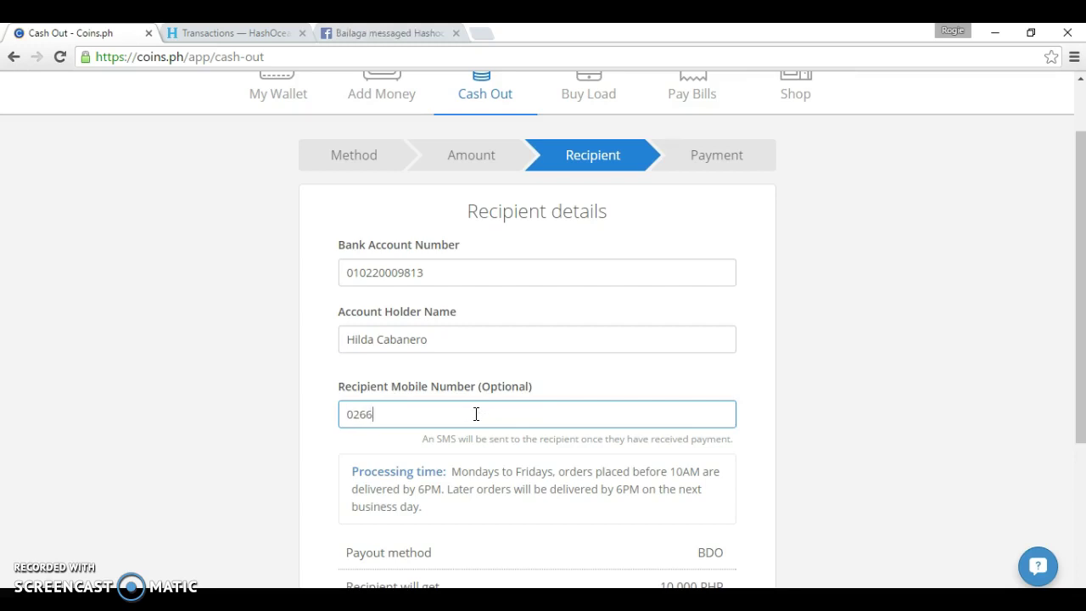
type("1624")
key("BackSpace")
key("BackSpace")
key("BackSpace")
key("BackSpace")
key("BackSpace")
key("BackSpace")
key("BackSpace")
key("BackSpace")
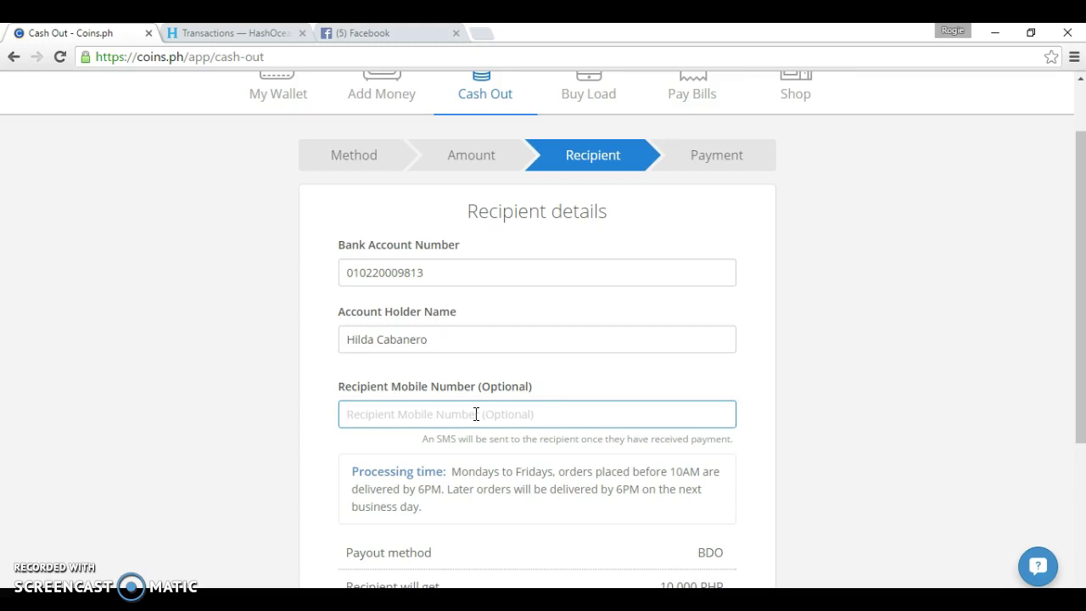
- Submit the cash-out order and pay 0.31744016 BTC from the BTC wallet, starting the verification code
scroll(521, 429, "down", 3)
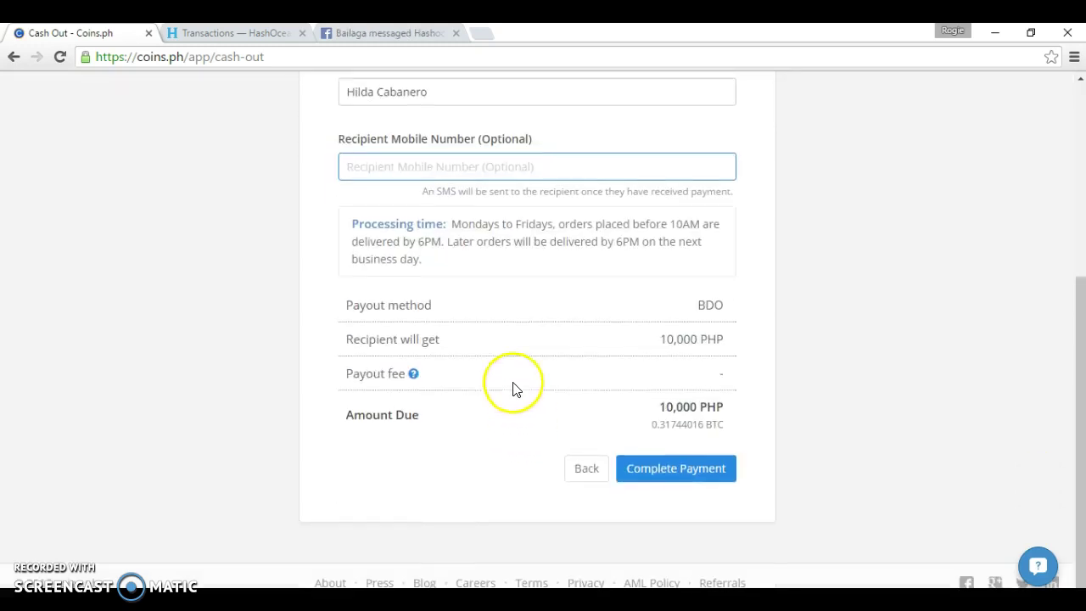
left_click(662, 479)
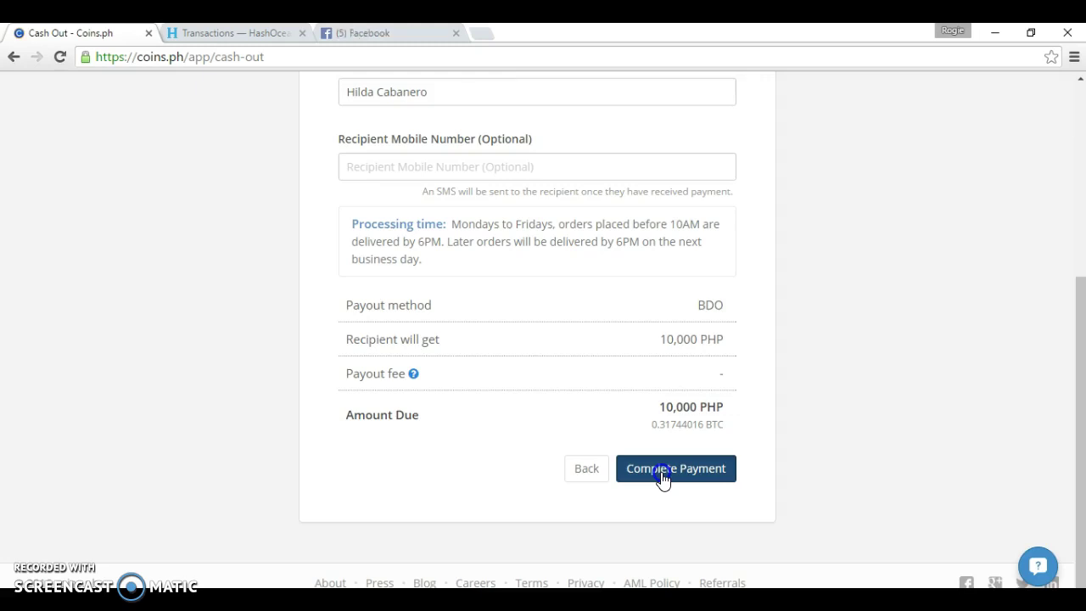
left_click(662, 473)
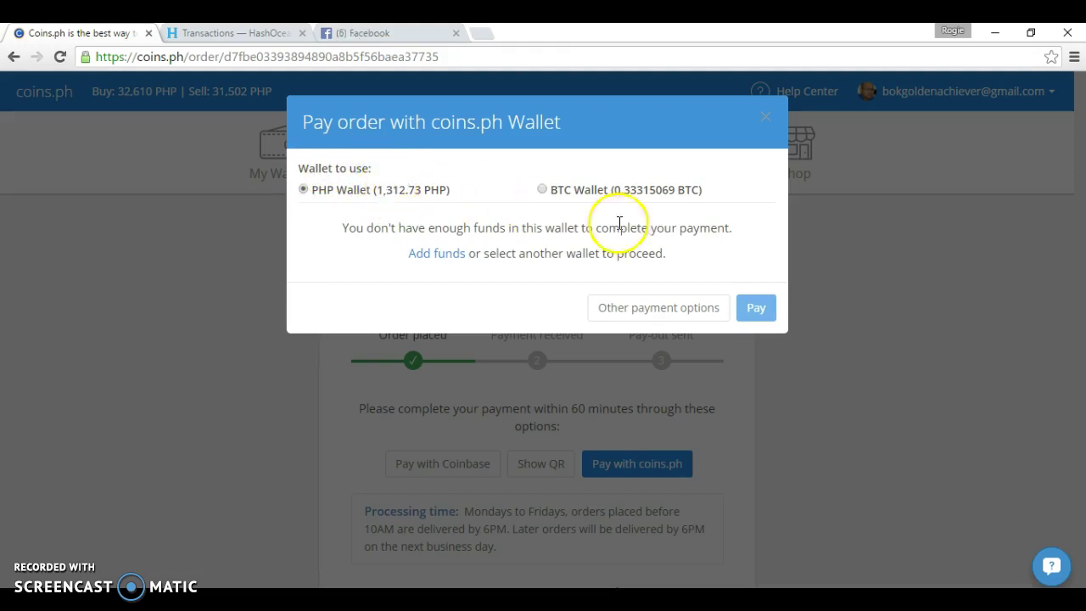
left_click(542, 190)
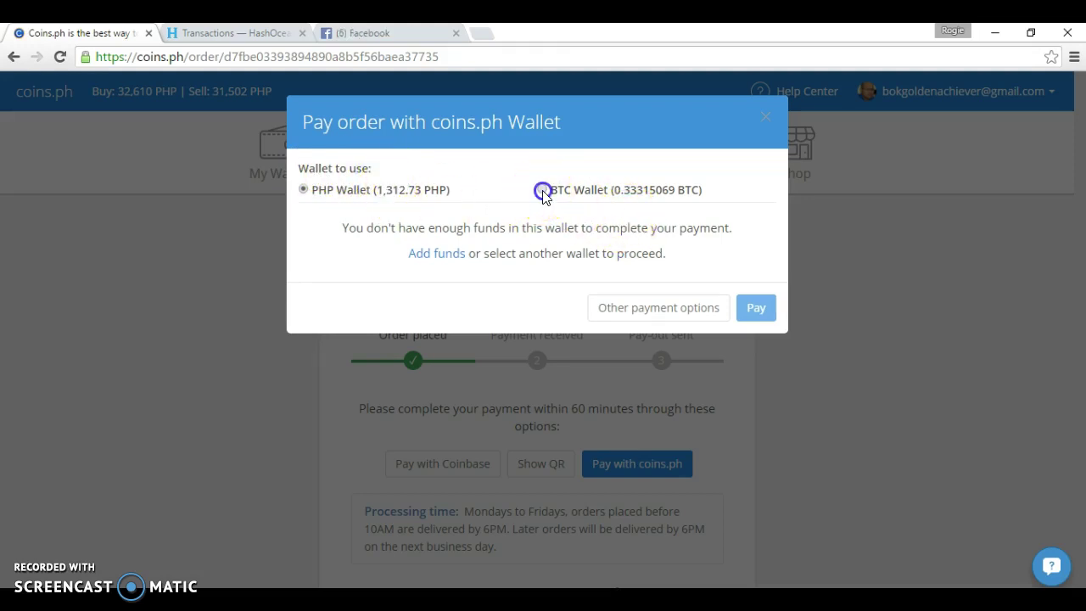
left_click(372, 319)
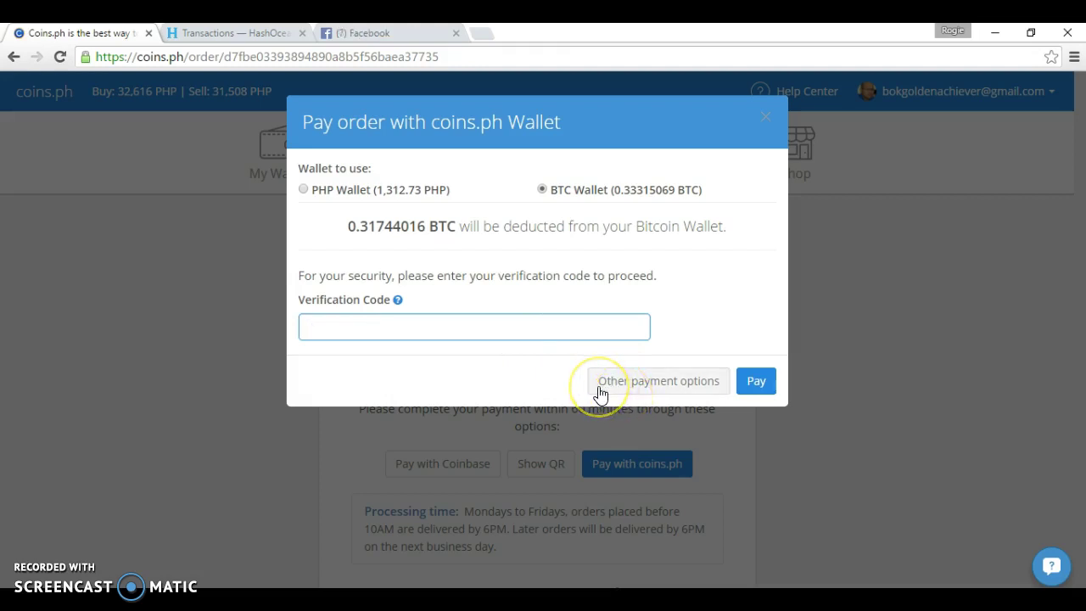
- Dismiss the wallet payment dialog and reload the order page
left_click(599, 392)
left_click(254, 420)
left_click(166, 247)
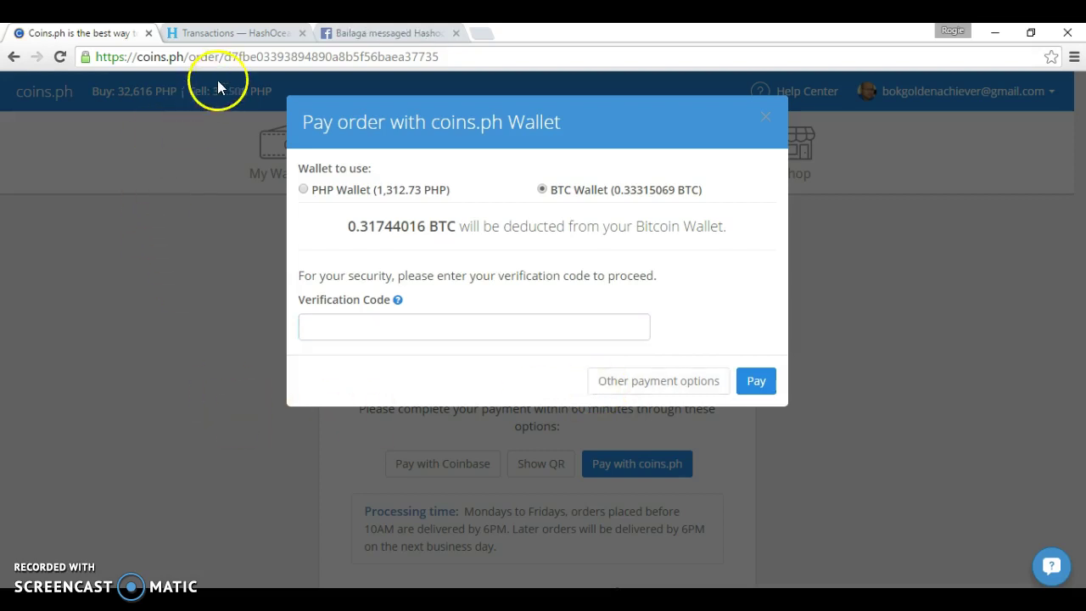
left_click(59, 57)
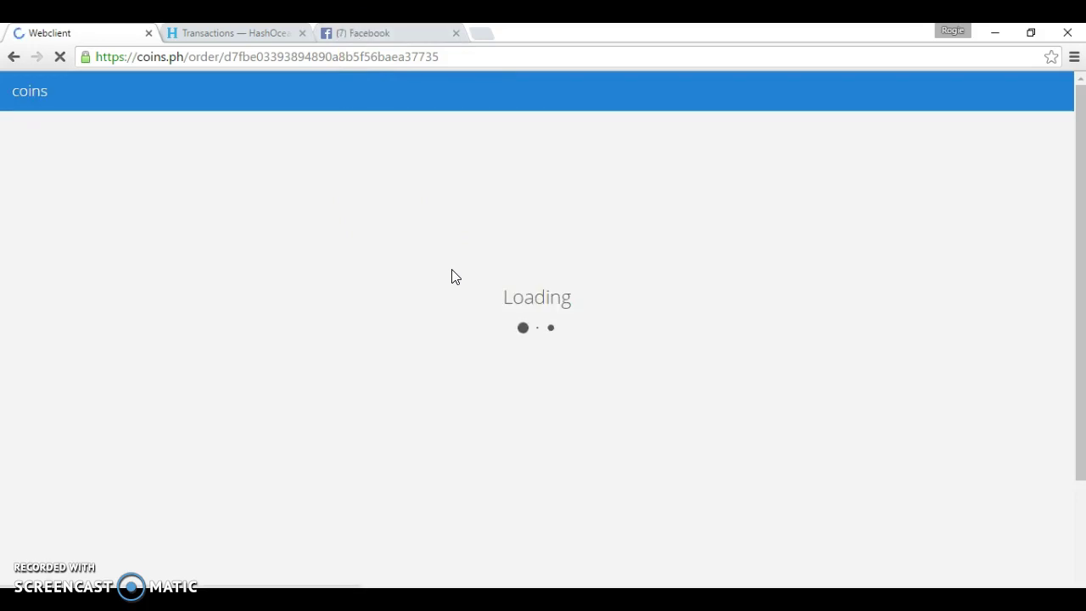
- Review the order page showing Waiting for your payment with 10,000 PHP (0.31744016 BTC) due
left_click(463, 166)
left_click(332, 129)
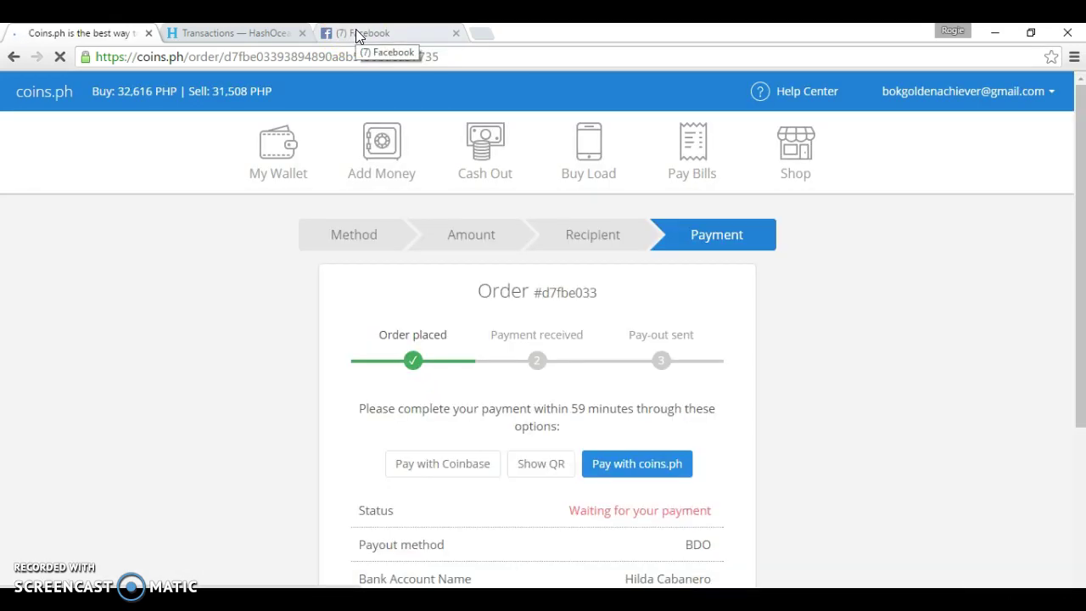
left_click(336, 89)
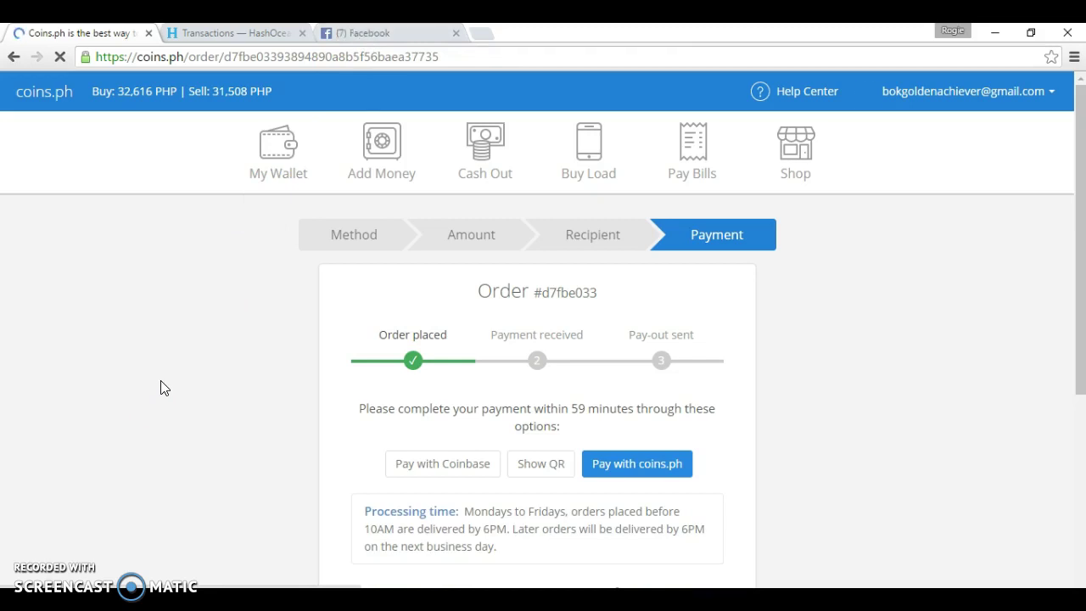
scroll(164, 388, "down", 3)
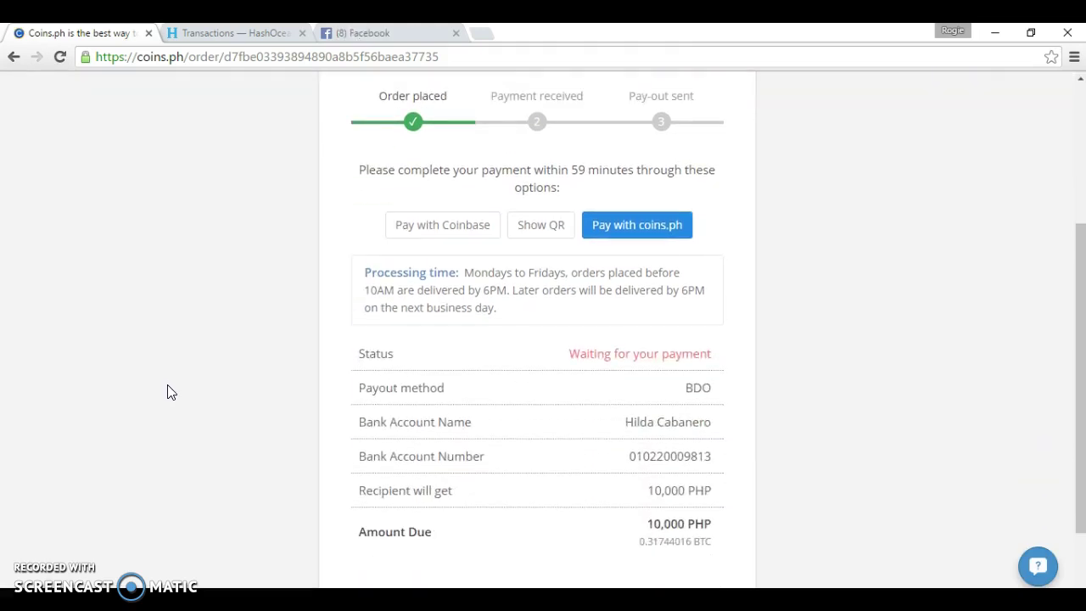
left_click(252, 340)
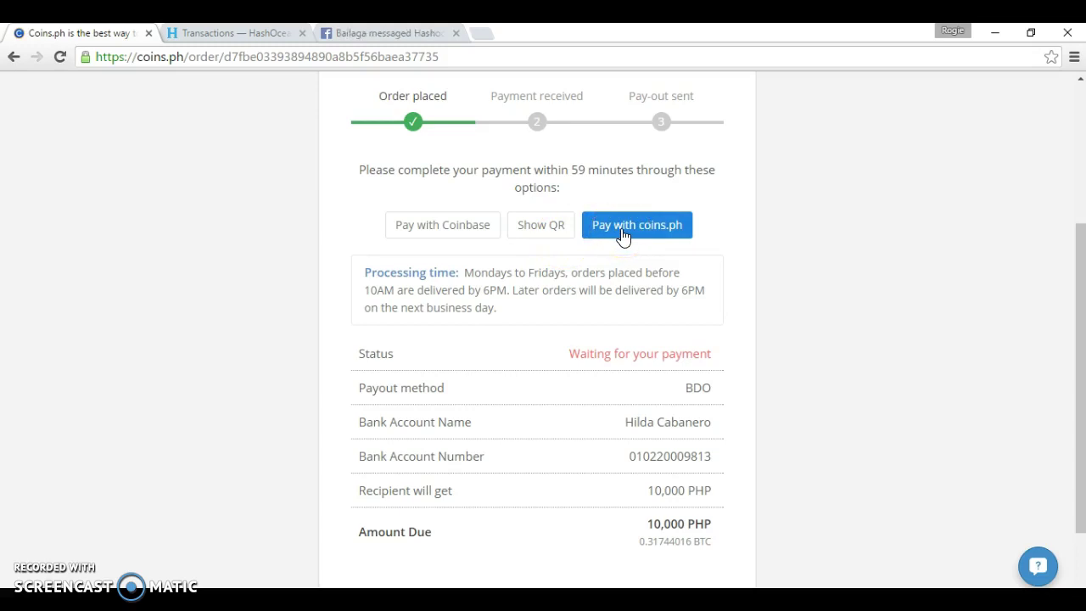
- Pay the order from the BTC wallet, entering the security verification code and submitting
left_click(623, 236)
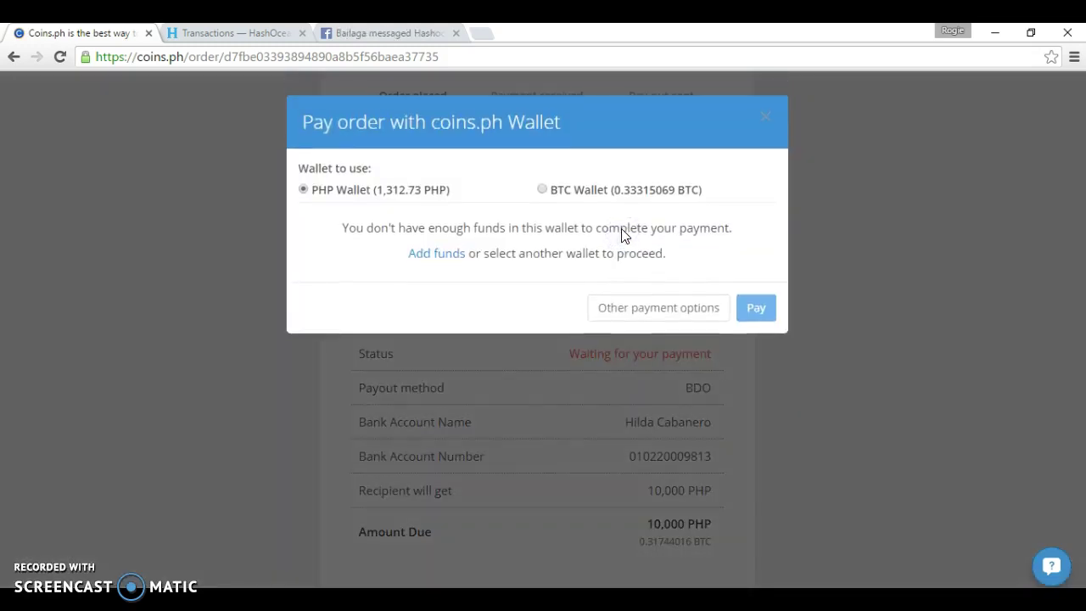
left_click(541, 188)
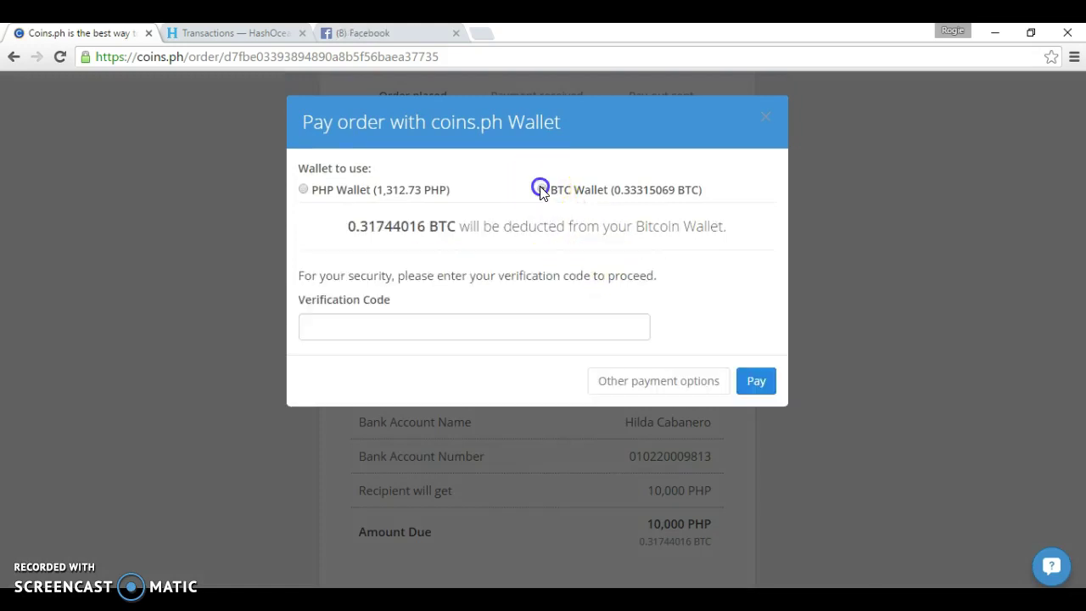
left_click(462, 319)
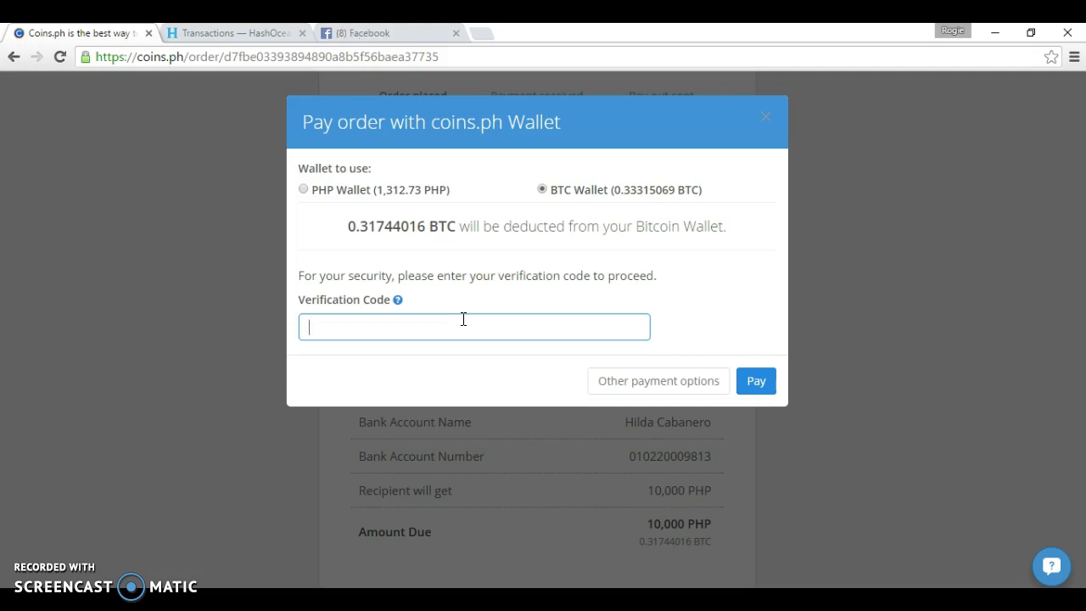
left_click(460, 331)
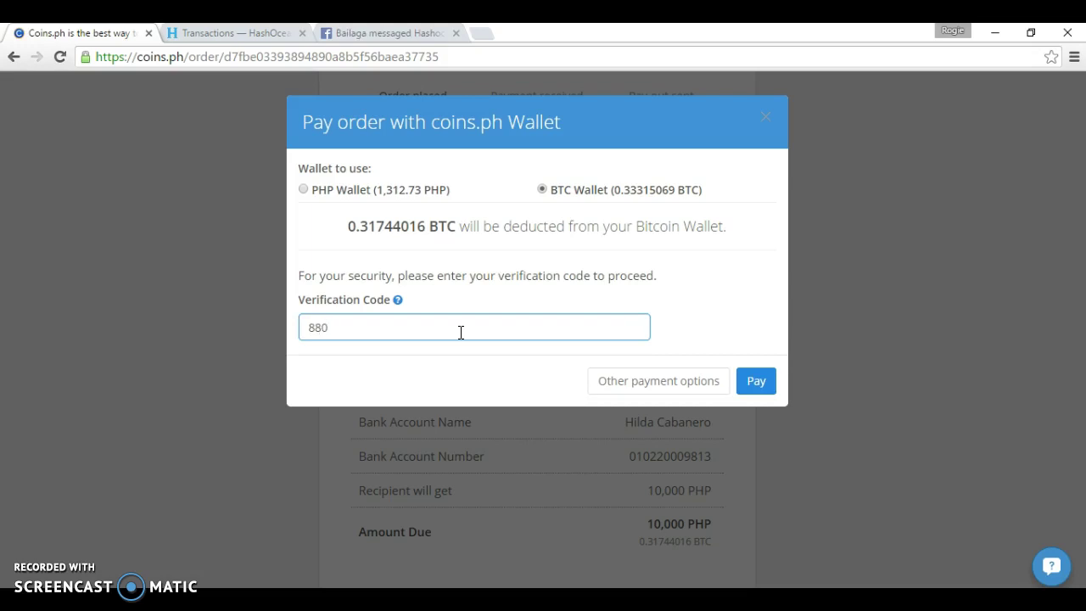
left_click(757, 384)
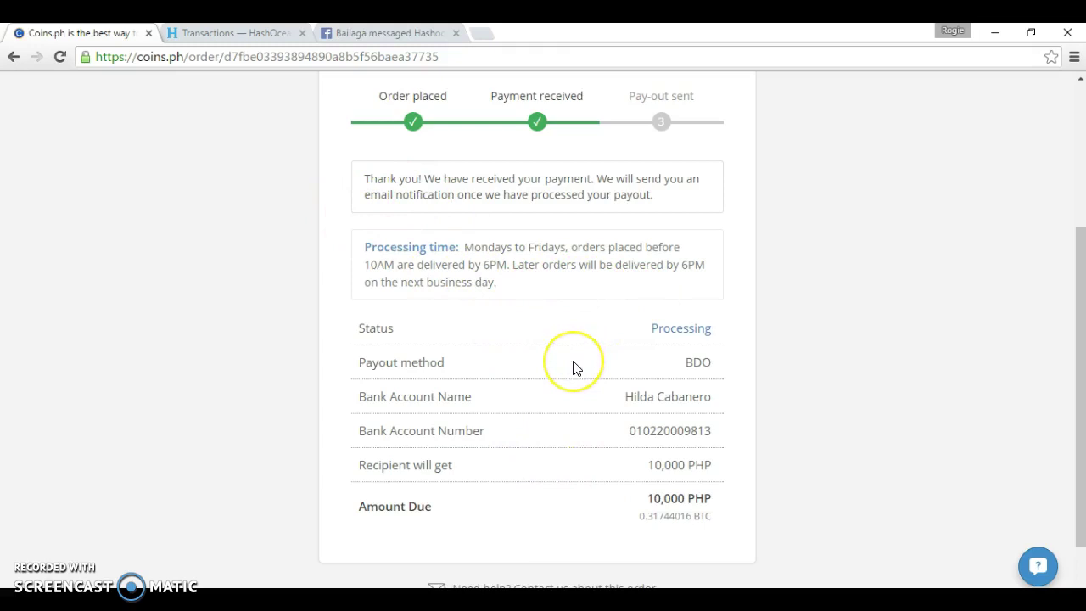
- Review the Payment received, Processing status, then view HashOcean transactions from 06/07 to 06/14/2016
scroll(575, 368, "up", 1)
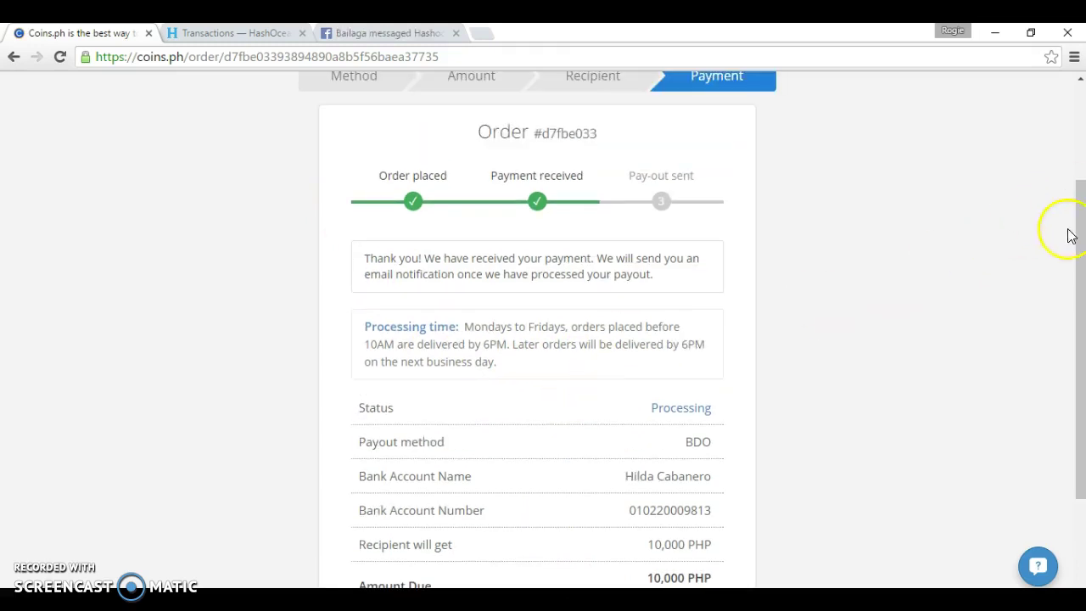
left_click_drag(1077, 211, 1084, 258)
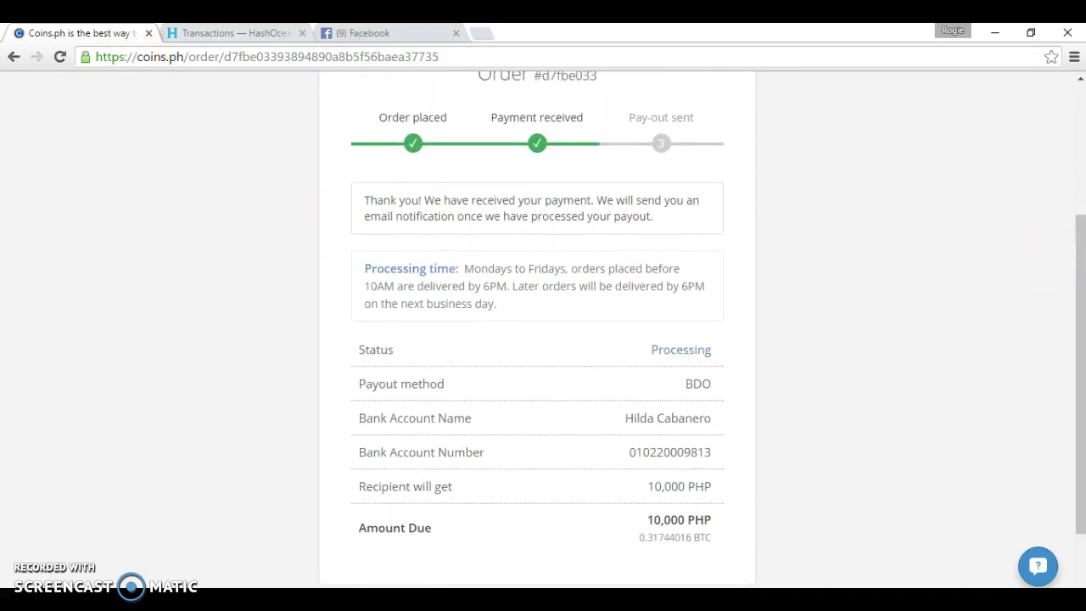
left_click(207, 32)
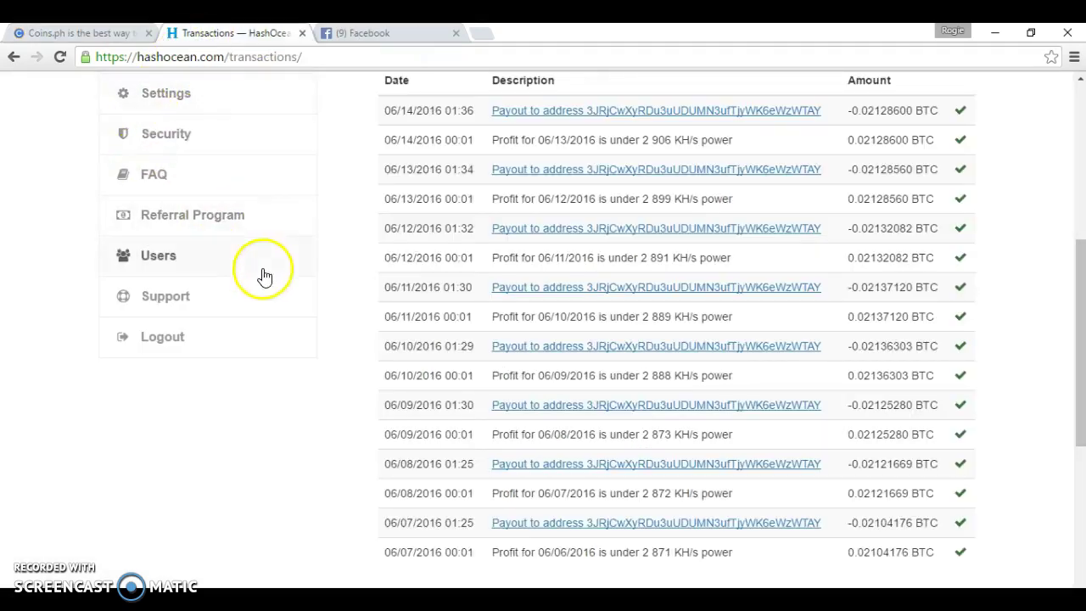
scroll(354, 268, "up", 5)
scroll(354, 268, "down", 3)
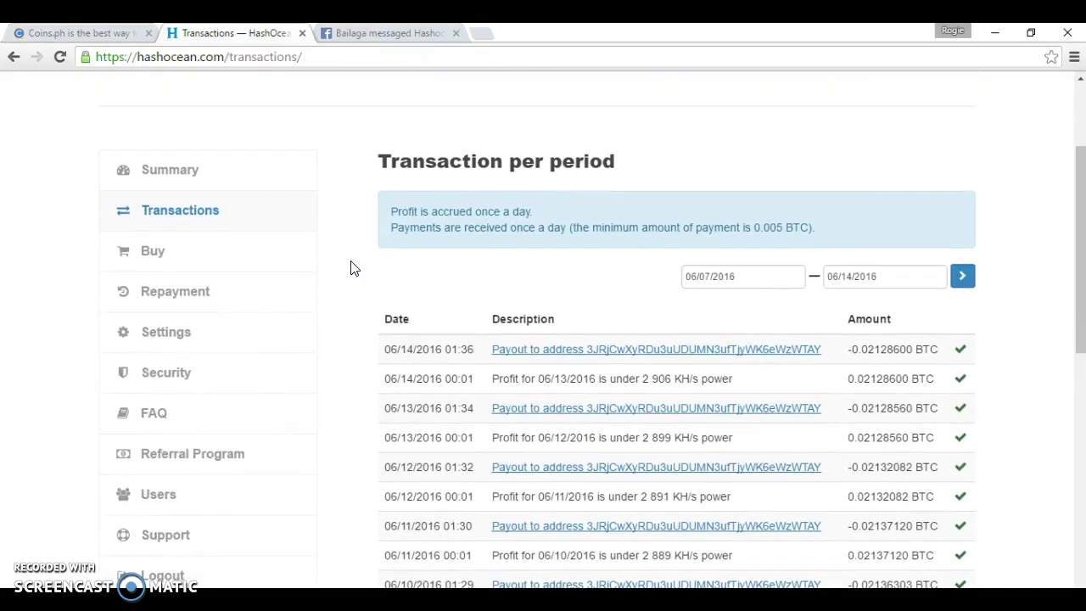
- Back on the Coins.ph order, highlight the processing-time note and review the Processing 10,000 PHP BDO payout
left_click(74, 29)
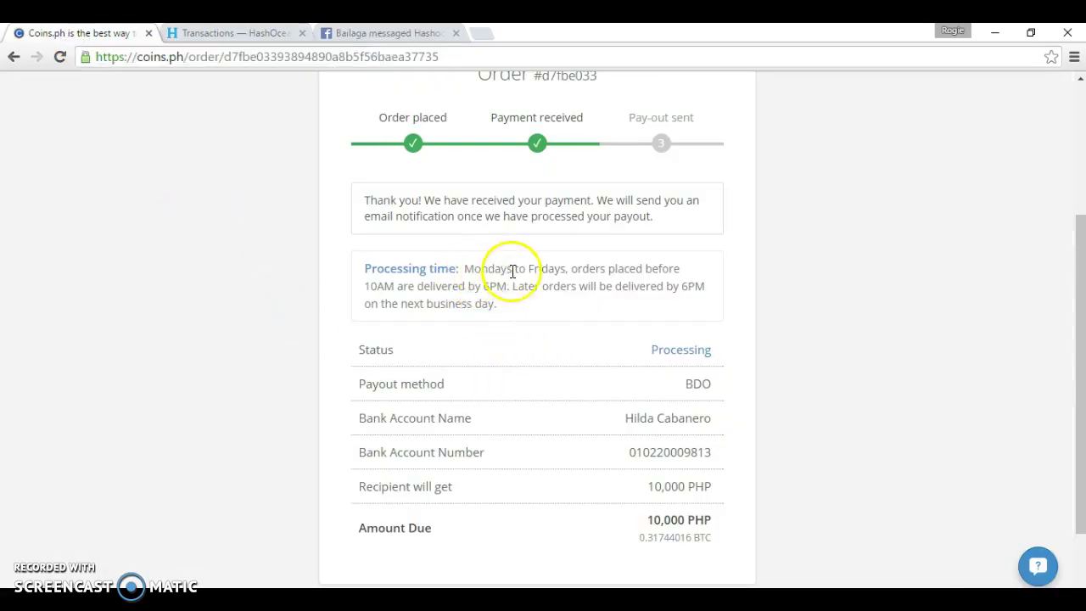
left_click_drag(463, 270, 710, 295)
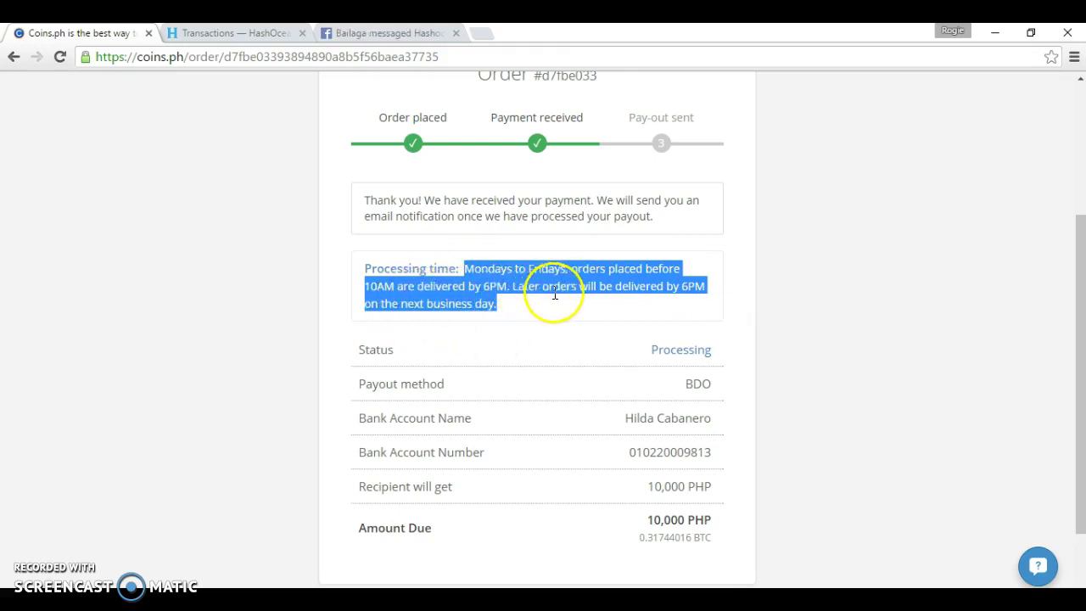
scroll(524, 381, "down", 1)
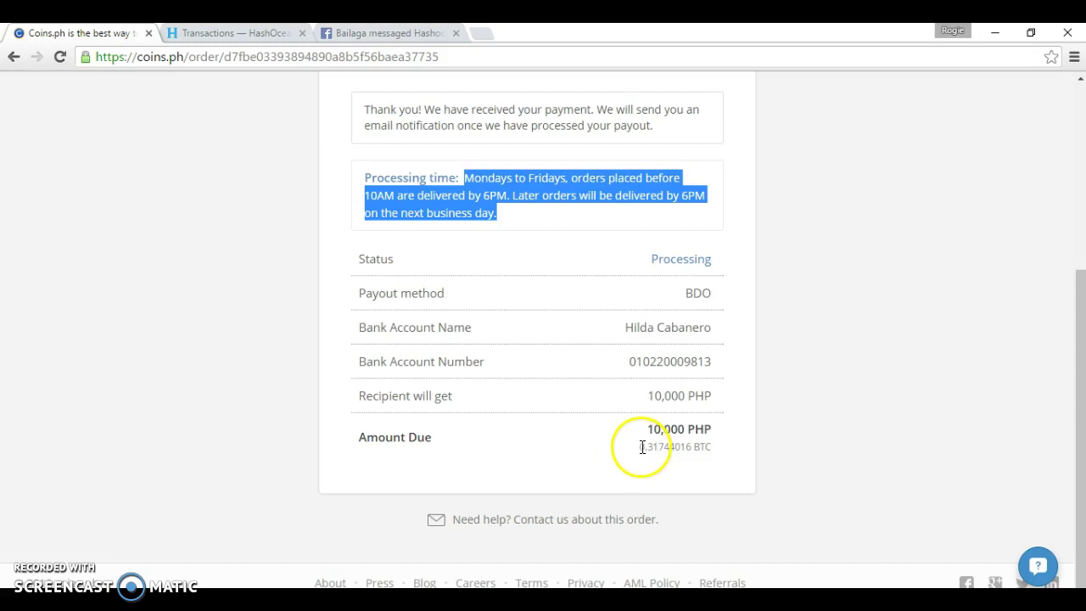
scroll(557, 350, "up", 3)
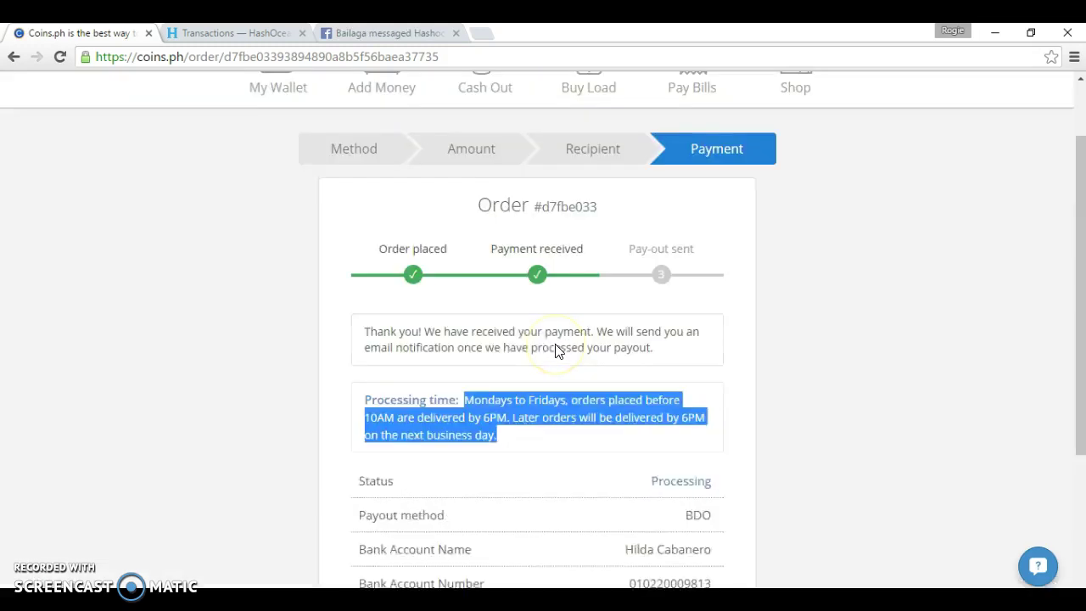